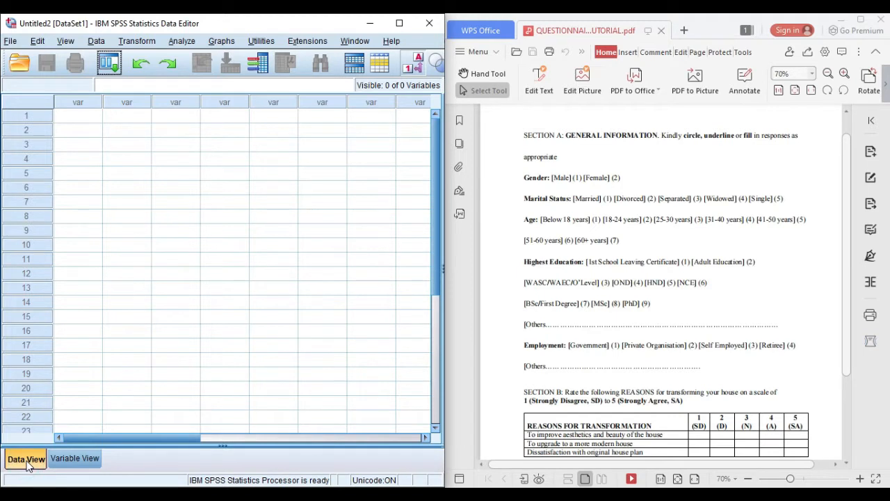
Step: Define the first variable in Variable View with the name Gender and the Numeric type
{"action": "left_click", "coordinate": [73, 461]}
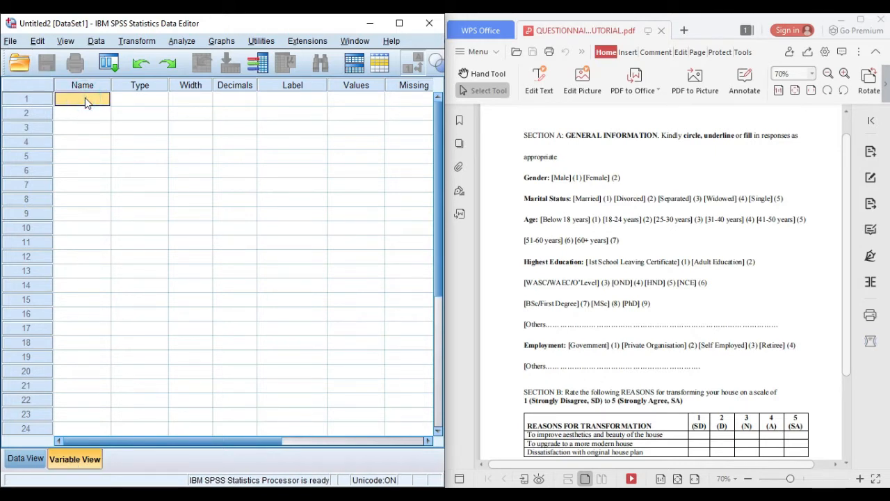
{"action": "type", "text": "Gender"}
{"action": "left_click", "coordinate": [162, 99]}
{"action": "left_click", "coordinate": [161, 100]}
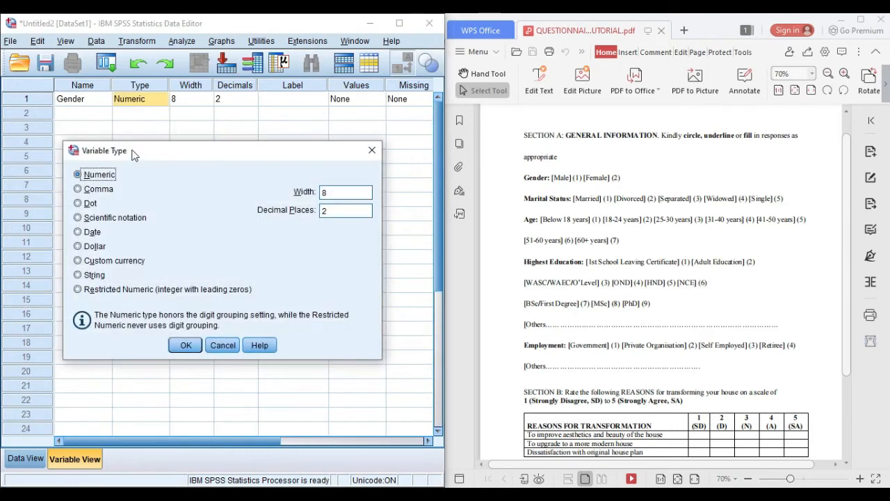
{"action": "left_click", "coordinate": [186, 346]}
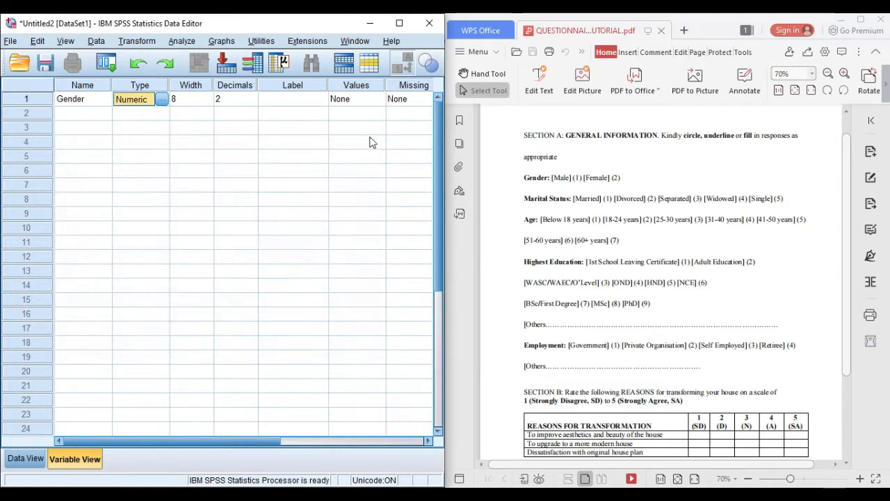
Step: Add the value label 1 = Male to the Gender variable
{"action": "left_click", "coordinate": [379, 99]}
{"action": "left_click", "coordinate": [379, 99]}
{"action": "type", "text": "1"}
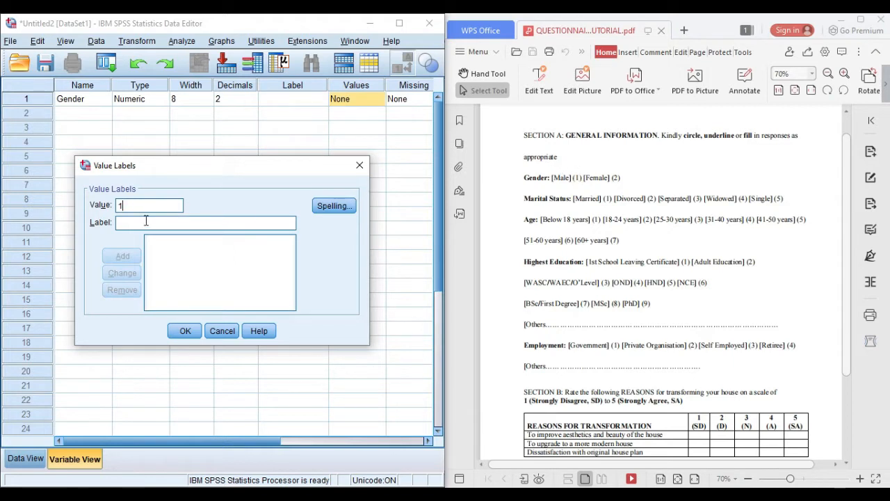
{"action": "type", "text": "MAle"}
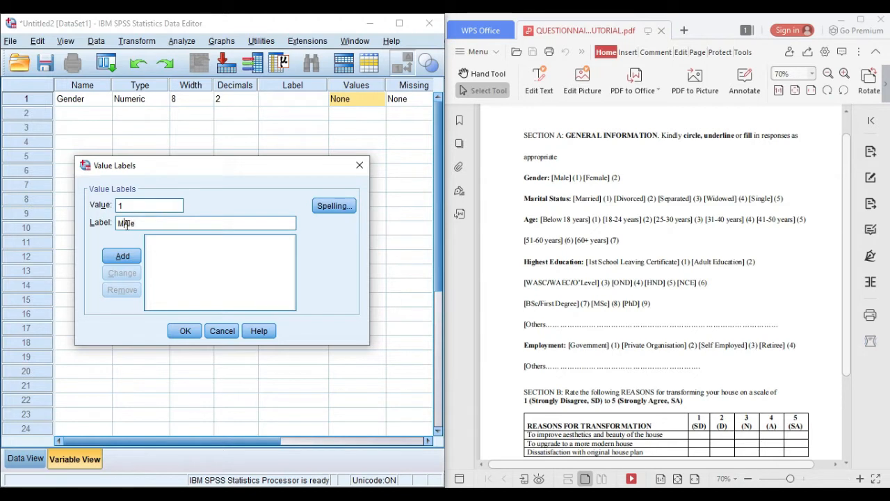
{"action": "left_click", "coordinate": [127, 223]}
{"action": "key", "text": "BackSpace"}
{"action": "type", "text": "a"}
{"action": "left_click", "coordinate": [122, 256]}
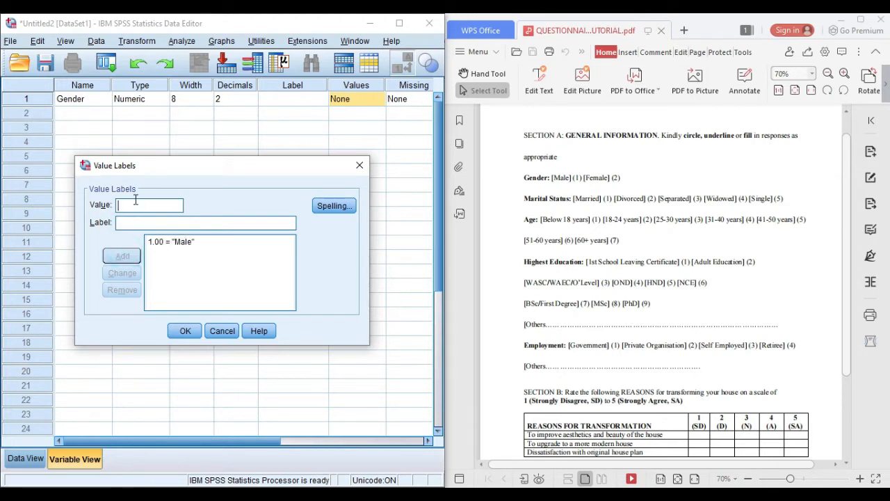
Step: Add the value label 2 = Female to Gender and apply its value labels
{"action": "type", "text": "2"}
{"action": "left_click", "coordinate": [137, 222]}
{"action": "type", "text": "Female"}
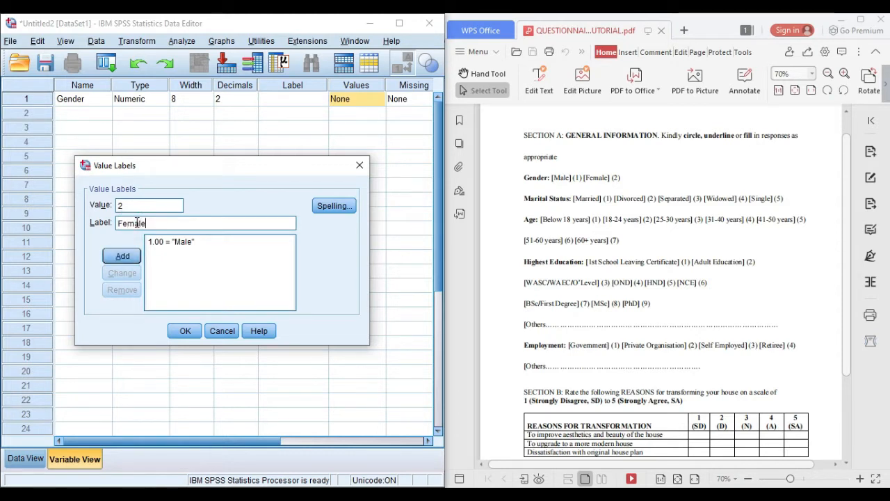
{"action": "left_click", "coordinate": [128, 257]}
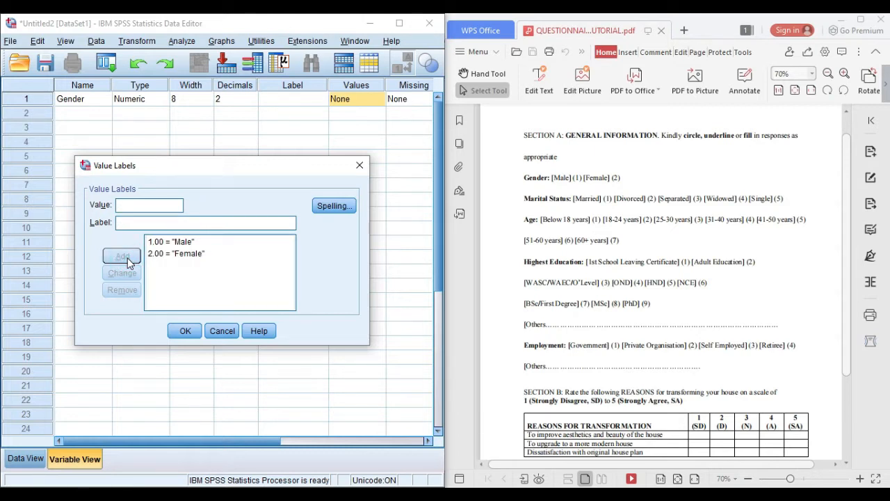
{"action": "left_click", "coordinate": [185, 331]}
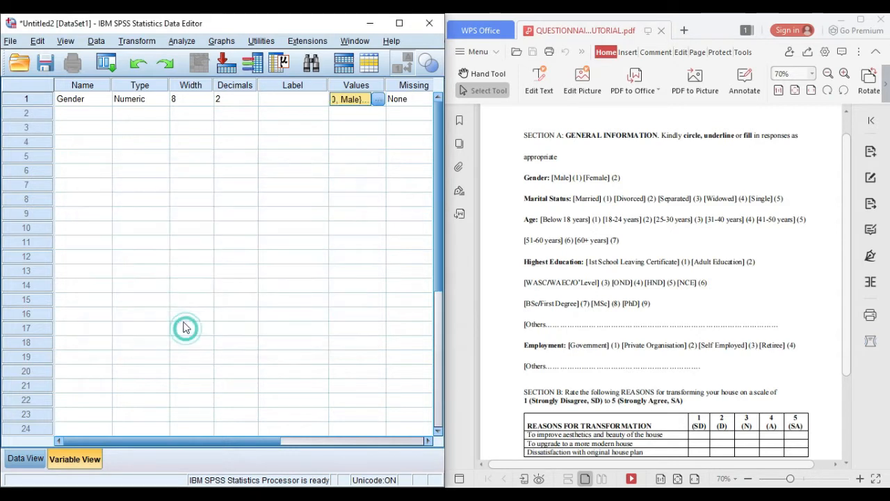
Step: Name the second variable MaritalStatus, written without a space
{"action": "left_click", "coordinate": [70, 113]}
{"action": "type", "text": "MA"}
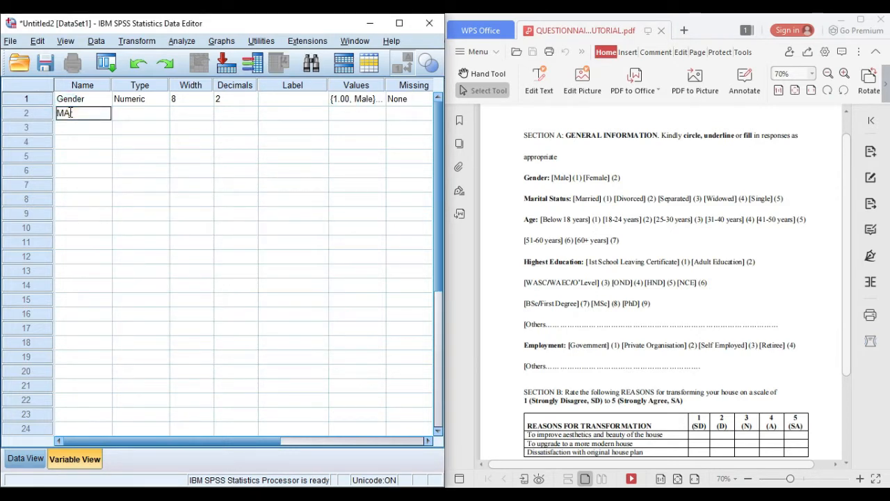
{"action": "type", "text": "rital Stat"}
{"action": "key", "text": "BackSpace"}
{"action": "key", "text": "BackSpace"}
{"action": "key", "text": "BackSpace"}
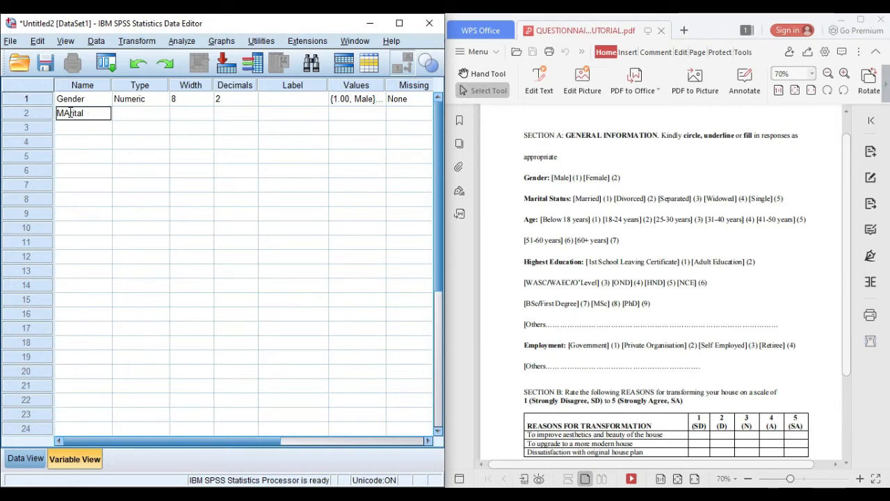
{"action": "type", "text": "Status"}
{"action": "left_click", "coordinate": [71, 113]}
{"action": "key", "text": "BackSpace"}
{"action": "type", "text": "a"}
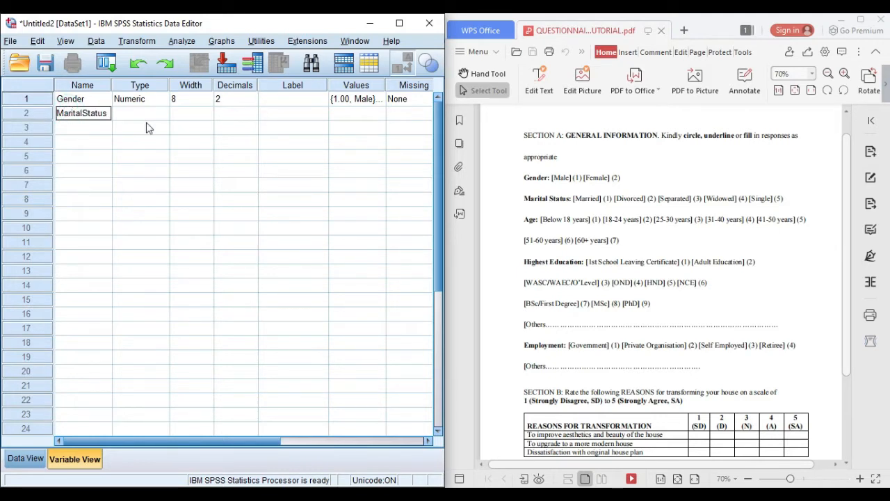
Step: Add the value label 1 = Married to the MaritalStatus variable
{"action": "left_click", "coordinate": [380, 114]}
{"action": "left_click", "coordinate": [380, 113]}
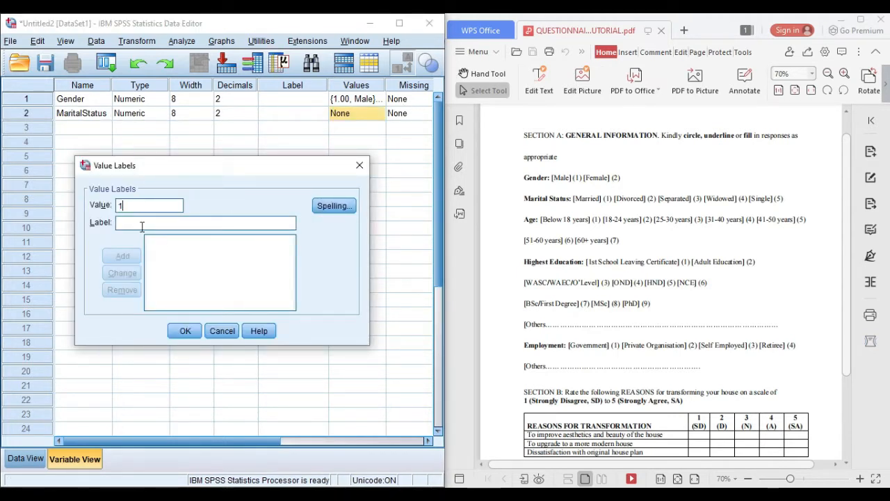
{"action": "left_click", "coordinate": [146, 224]}
{"action": "type", "text": "Ma"}
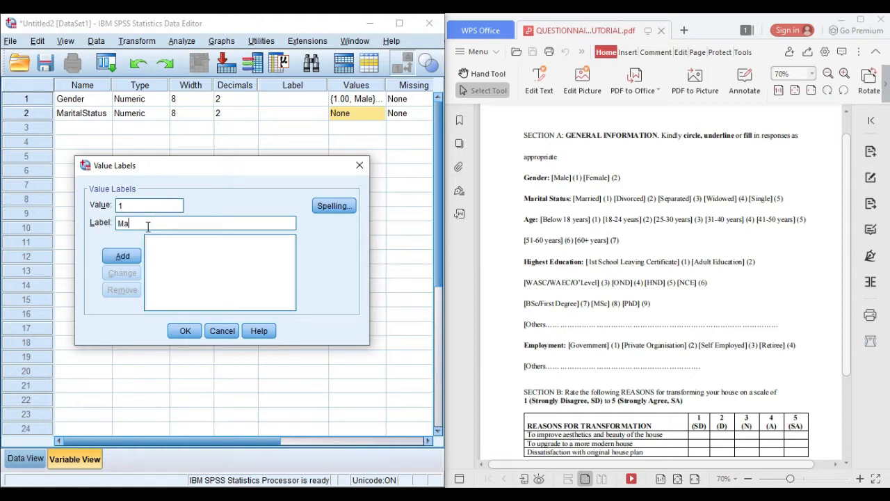
{"action": "type", "text": "rried"}
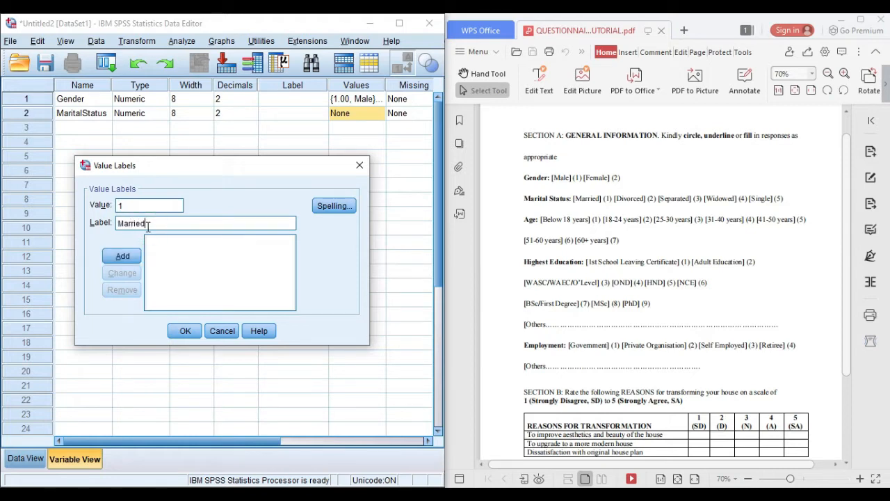
{"action": "left_click", "coordinate": [128, 256]}
Step: Add the value label 2 = Divorced to the MaritalStatus variable
{"action": "type", "text": "2"}
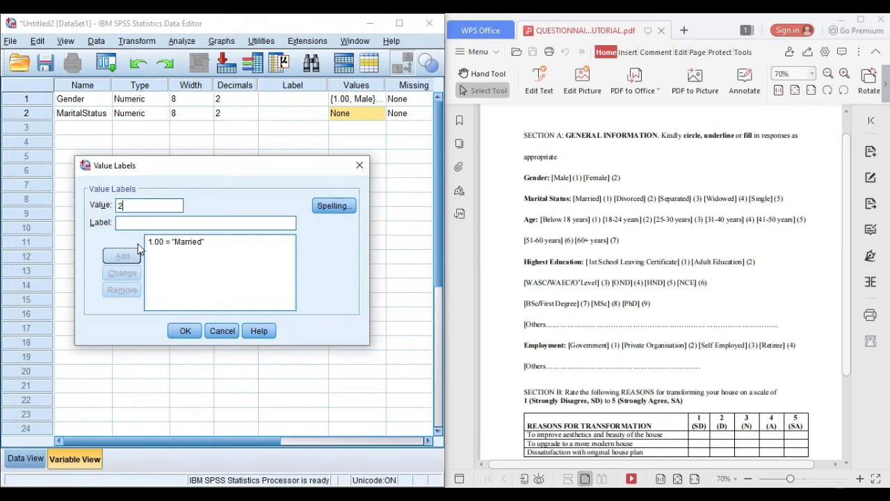
{"action": "left_click", "coordinate": [133, 223]}
{"action": "type", "text": "D"}
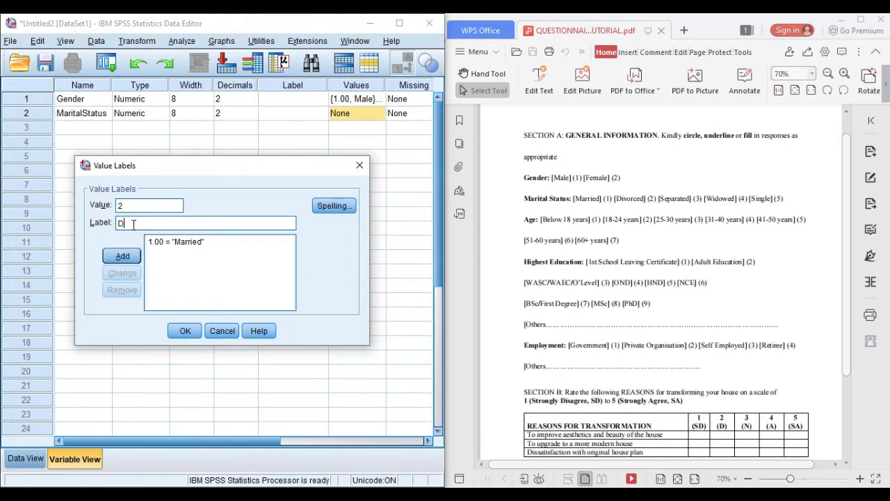
{"action": "type", "text": "ivorced"}
{"action": "left_click", "coordinate": [132, 257]}
Step: Add the value label 3 = Separated to the MaritalStatus variable
{"action": "type", "text": "3"}
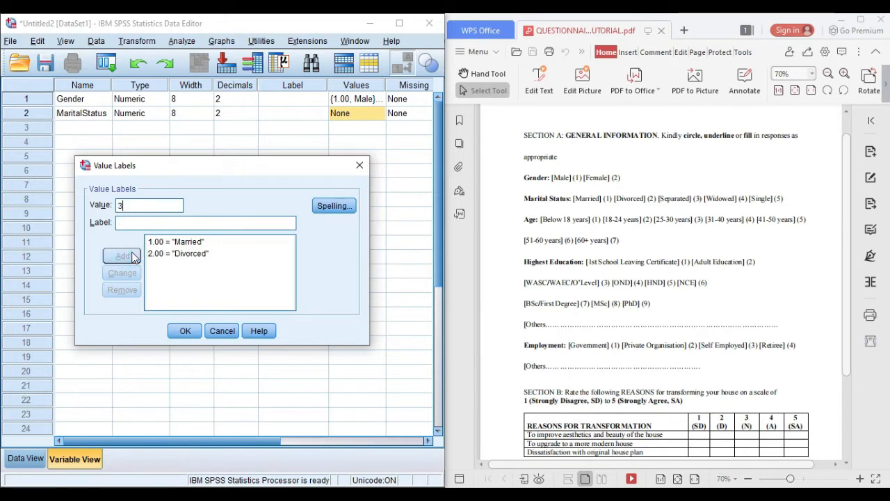
{"action": "left_click", "coordinate": [132, 224]}
{"action": "type", "text": "Sepa"}
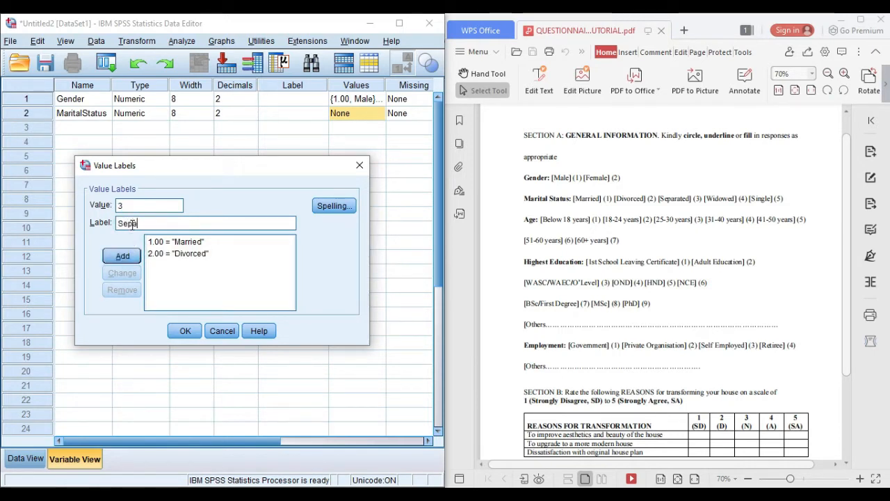
{"action": "type", "text": "rated"}
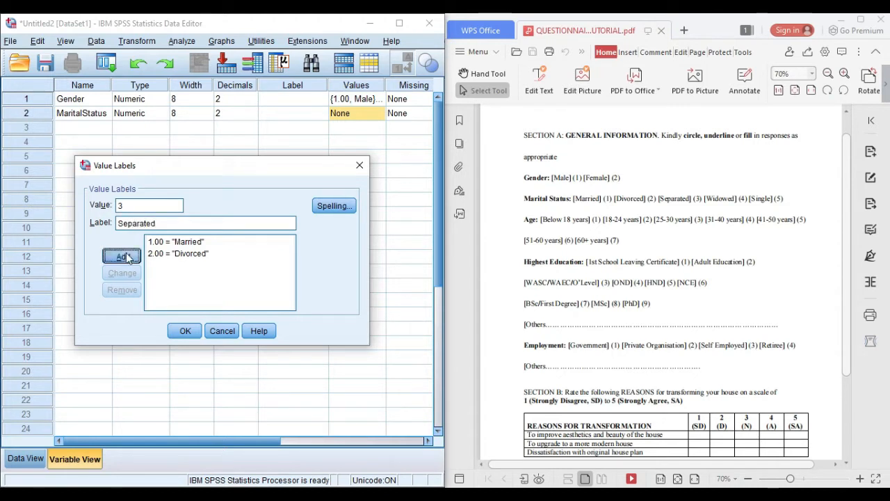
{"action": "left_click", "coordinate": [126, 257]}
Step: Add the value label 4 = Widowed to the MaritalStatus variable
{"action": "type", "text": "4"}
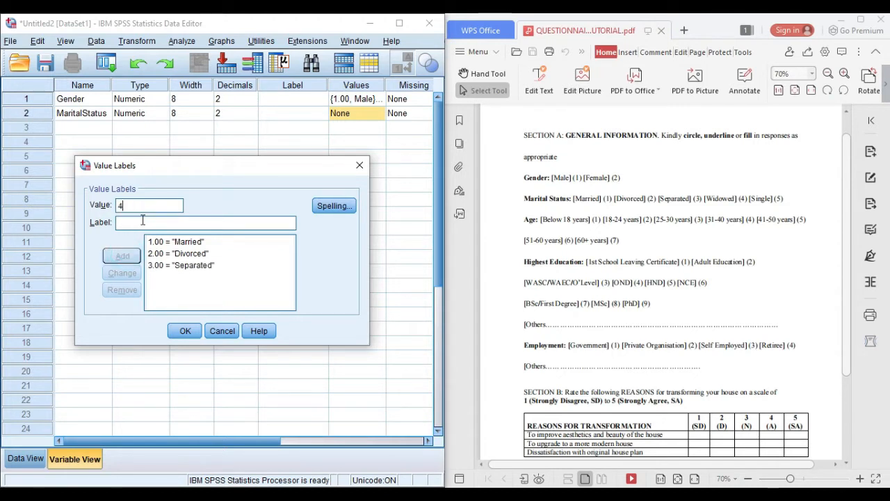
{"action": "left_click", "coordinate": [141, 227]}
{"action": "type", "text": "W"}
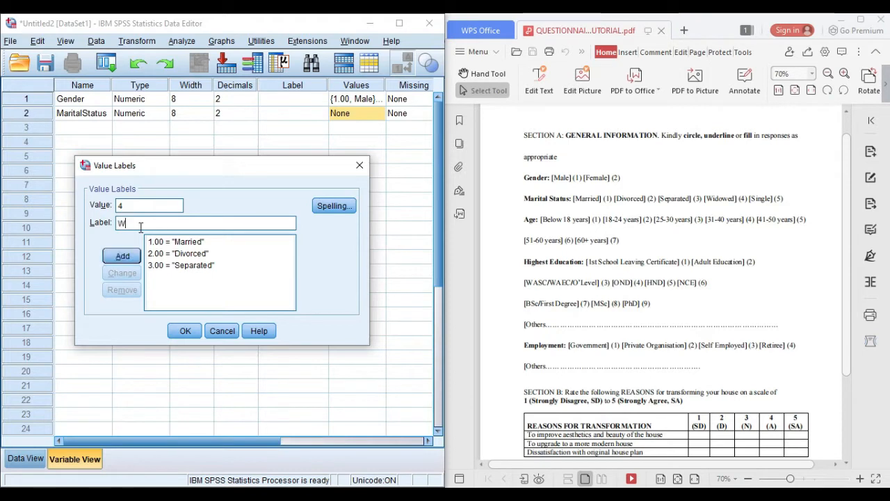
{"action": "type", "text": "idowed"}
{"action": "left_click", "coordinate": [127, 260]}
Step: Add the value label 5 = Single to MaritalStatus and apply its value labels
{"action": "type", "text": "5"}
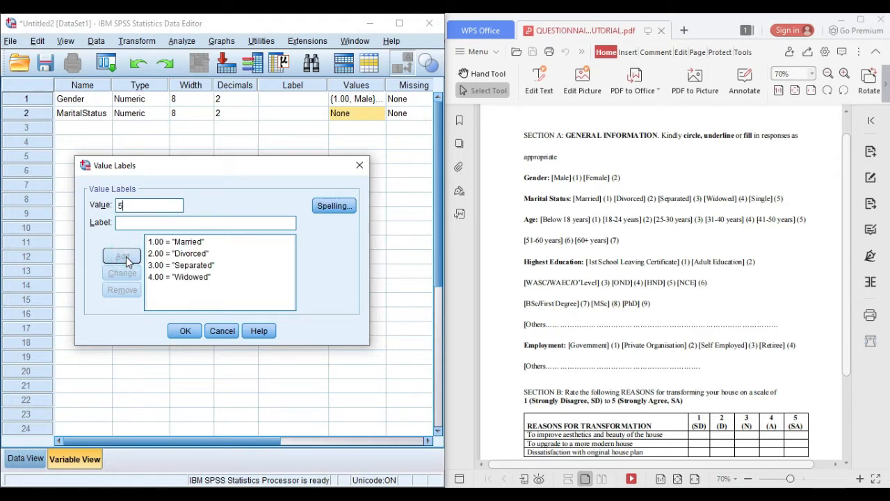
{"action": "left_click", "coordinate": [137, 224]}
{"action": "type", "text": "Si"}
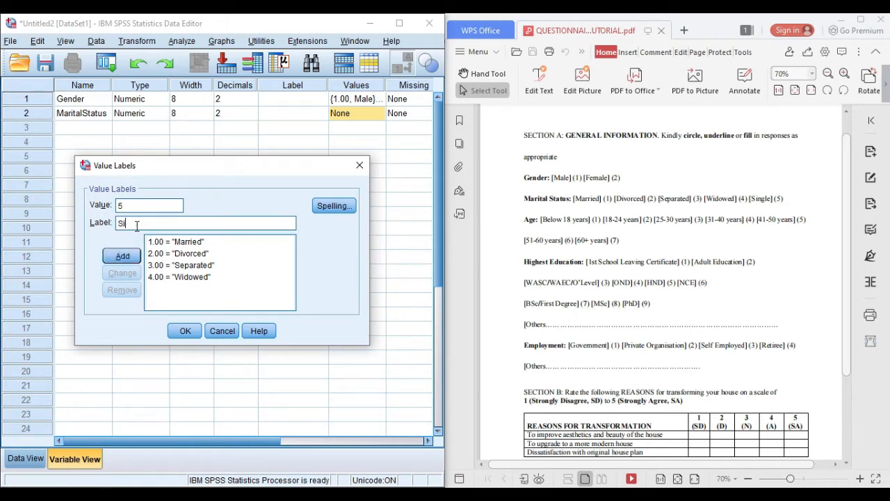
{"action": "type", "text": "ngle"}
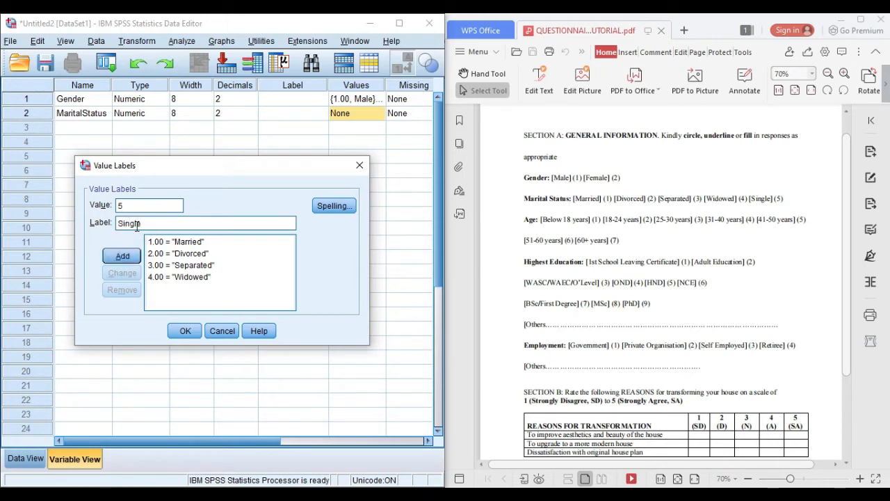
{"action": "left_click", "coordinate": [122, 256]}
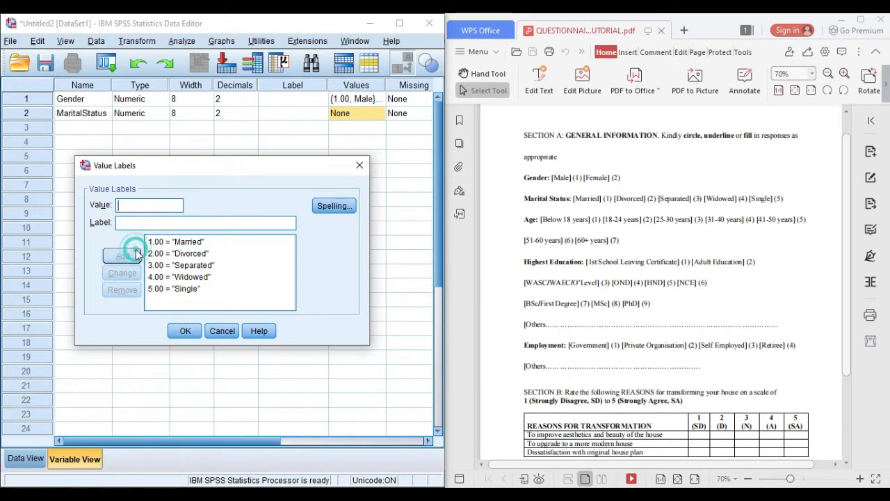
{"action": "left_click", "coordinate": [185, 331]}
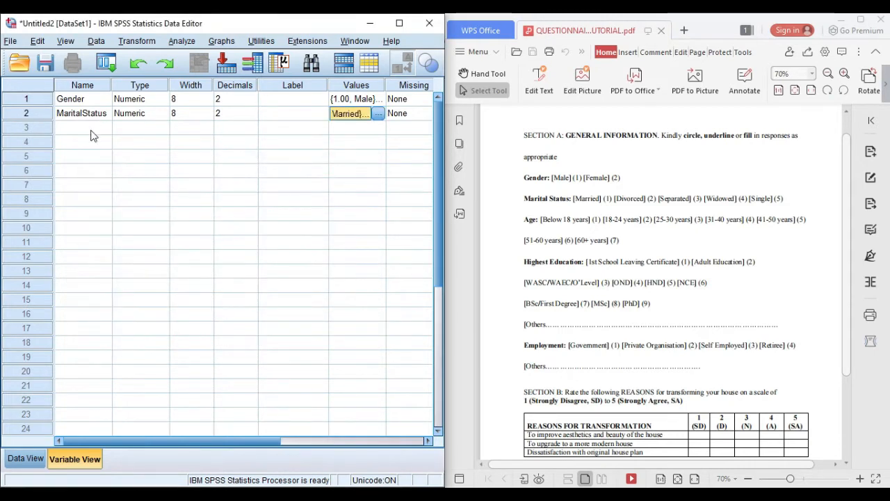
Step: Name the third variable Age in the row below MaritalStatus
{"action": "left_click", "coordinate": [90, 131]}
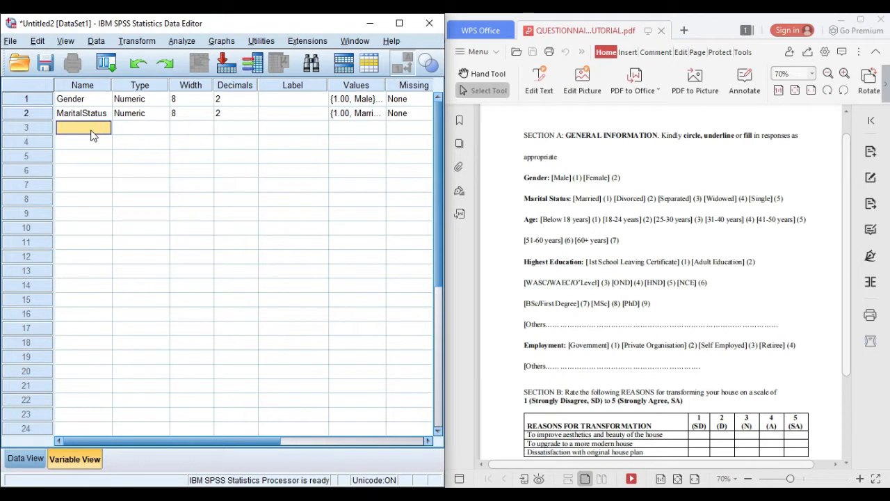
{"action": "type", "text": "AGe"}
{"action": "key", "text": "BackSpace"}
{"action": "key", "text": "BackSpace"}
Step: Add the value label 1 = Below 18yrs to the Age variable
{"action": "left_click", "coordinate": [381, 132]}
{"action": "left_click", "coordinate": [380, 128]}
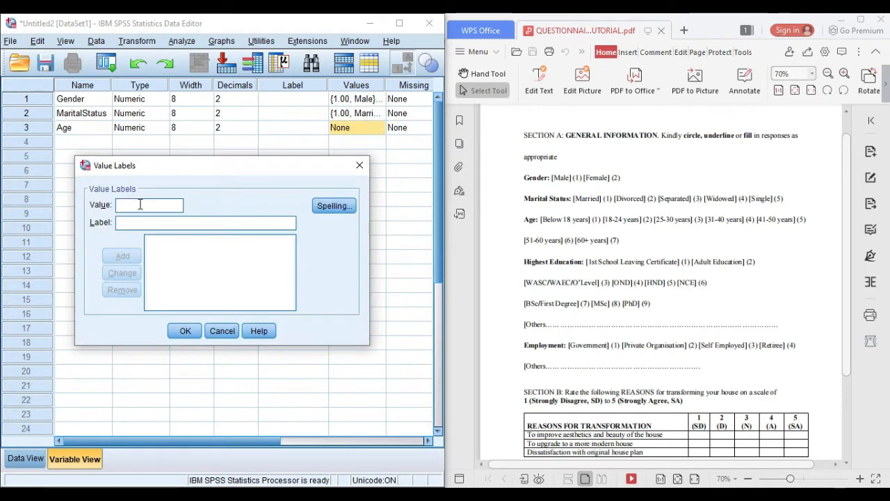
{"action": "type", "text": "1"}
{"action": "left_click", "coordinate": [140, 221]}
{"action": "type", "text": "Below"}
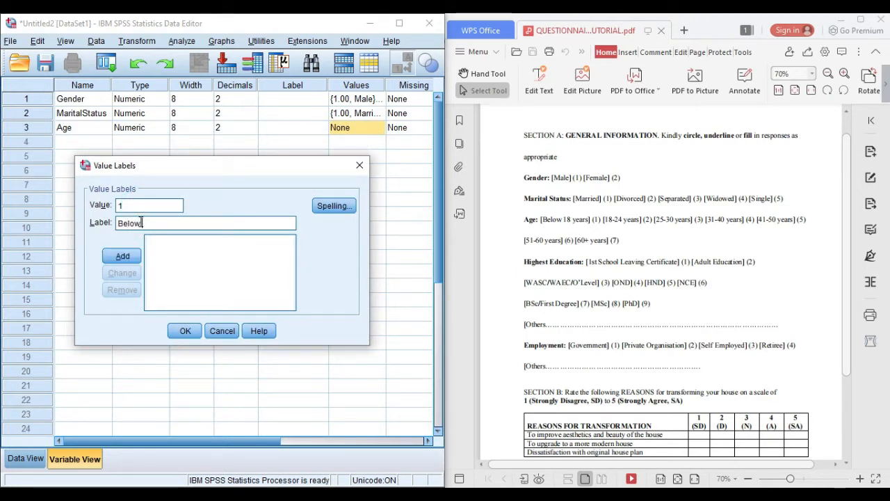
{"action": "type", "text": " !8yrs"}
{"action": "left_click", "coordinate": [144, 223]}
{"action": "key", "text": "BackSpace"}
{"action": "type", "text": "1"}
{"action": "left_click", "coordinate": [123, 257]}
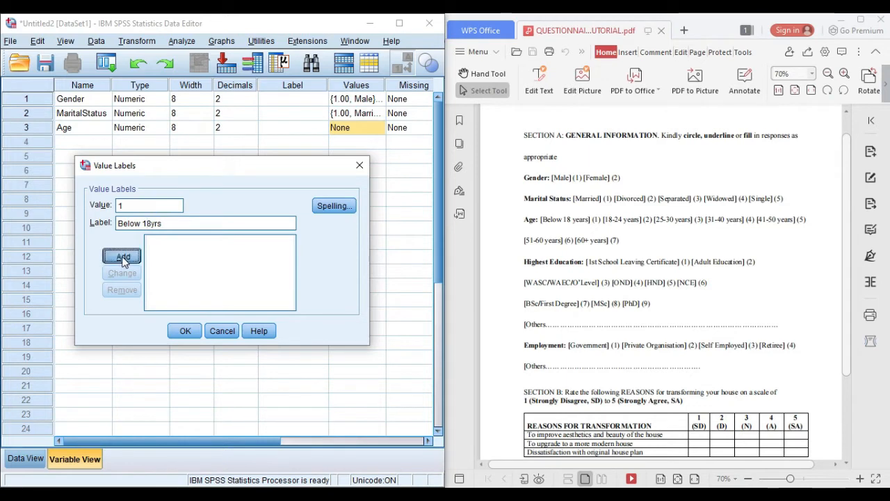
Step: Add the value label 2 = 18-24yrs to the Age variable
{"action": "type", "text": "2"}
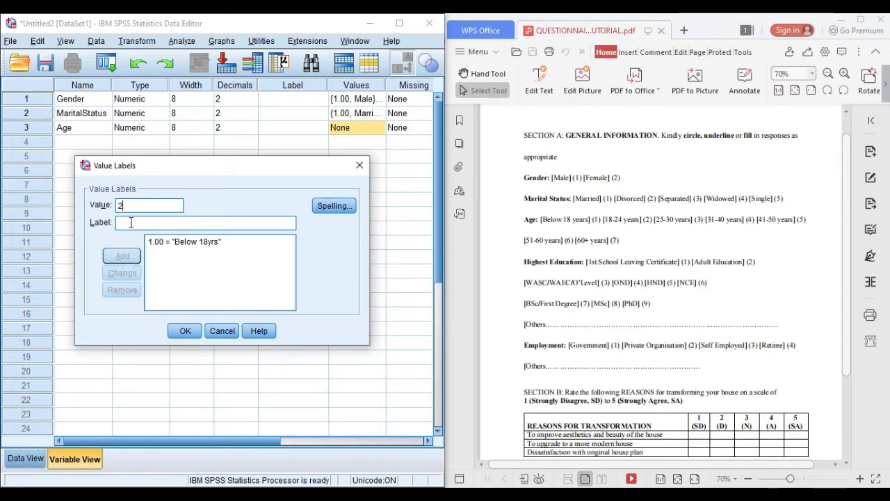
{"action": "left_click", "coordinate": [131, 222]}
{"action": "type", "text": "18-"}
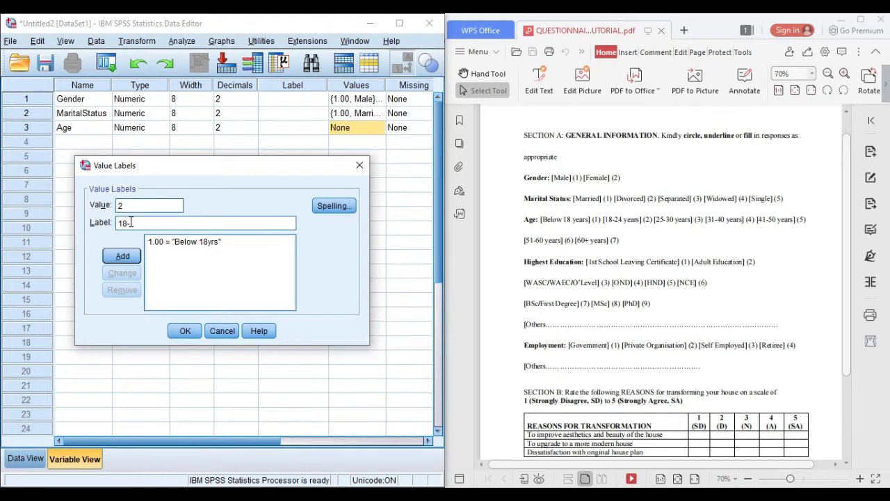
{"action": "type", "text": "24yrs"}
{"action": "left_click", "coordinate": [128, 256]}
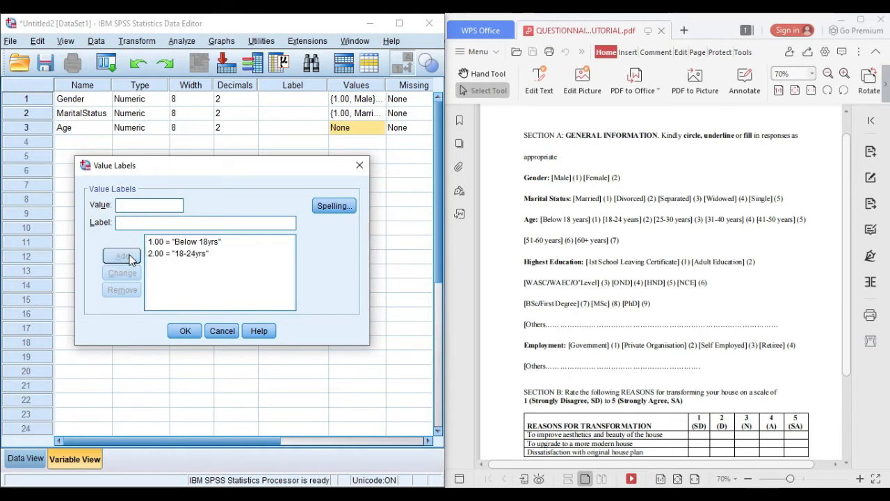
Step: Add the value label 3 = 25-30yrs to the Age variable
{"action": "type", "text": "3"}
{"action": "left_click", "coordinate": [131, 226]}
{"action": "type", "text": "25"}
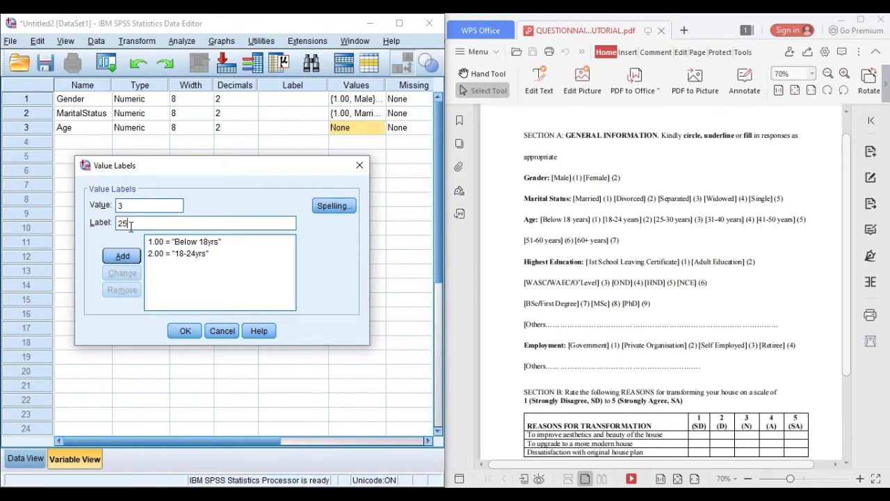
{"action": "type", "text": "-30yrs"}
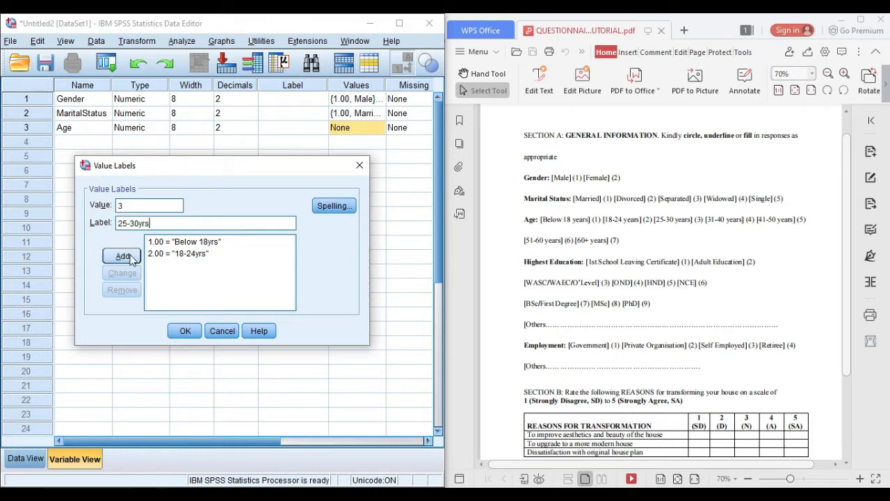
{"action": "left_click", "coordinate": [123, 256]}
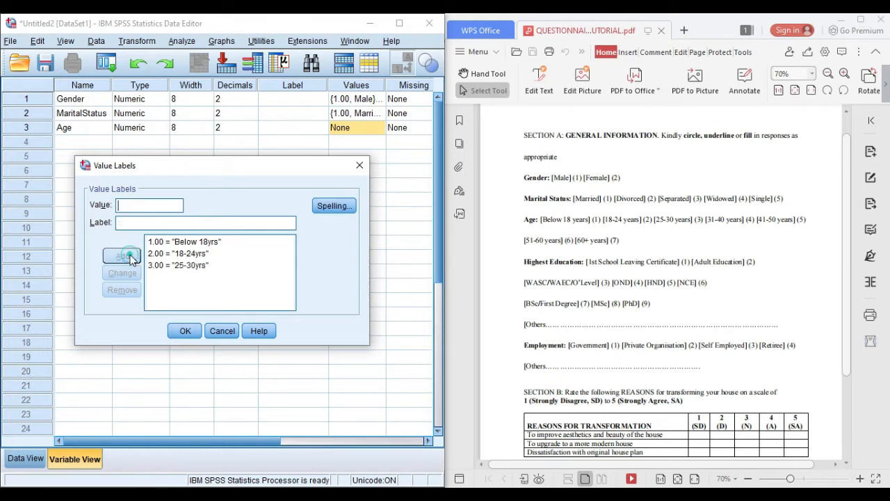
Step: Add the value label 4 = 31-40yrs to the Age variable
{"action": "left_click", "coordinate": [151, 220]}
{"action": "type", "text": "31"}
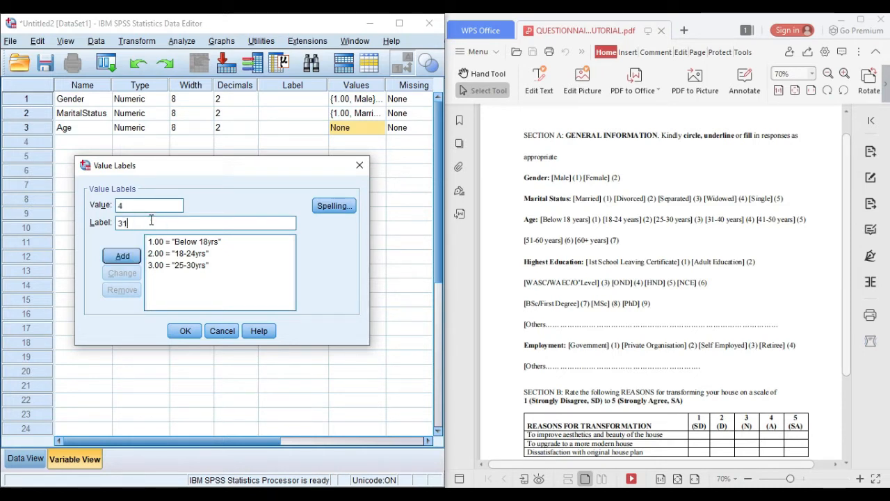
{"action": "type", "text": "-40yrs"}
{"action": "left_click", "coordinate": [129, 258]}
Step: Add the value label 5 = 41-50yrs to the Age variable
{"action": "type", "text": "5"}
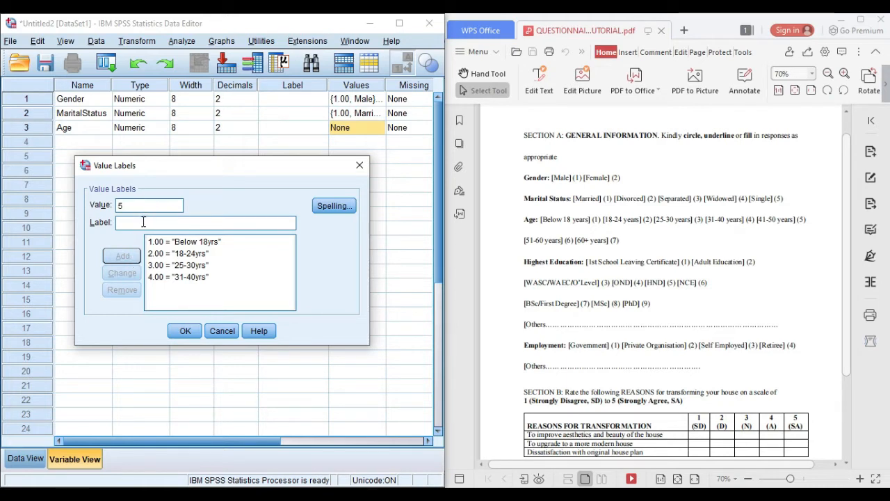
{"action": "left_click", "coordinate": [144, 221]}
{"action": "type", "text": "41"}
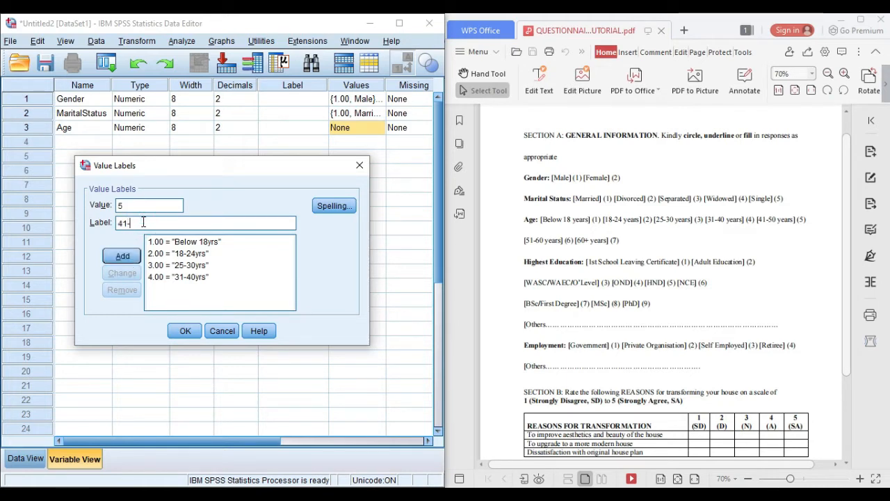
{"action": "type", "text": "-50yrs"}
{"action": "left_click", "coordinate": [122, 256]}
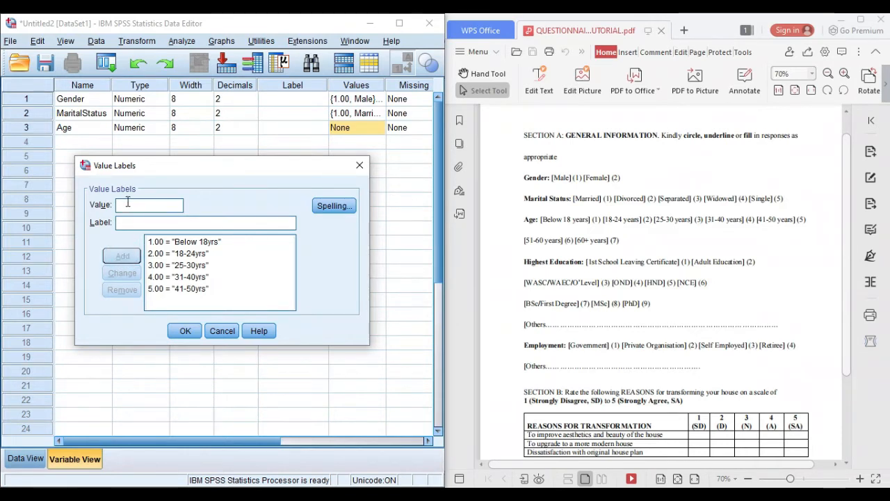
Step: Add the value label 6 = 51-60yrs to the Age variable
{"action": "type", "text": "6"}
{"action": "left_click", "coordinate": [127, 223]}
{"action": "type", "text": "5"}
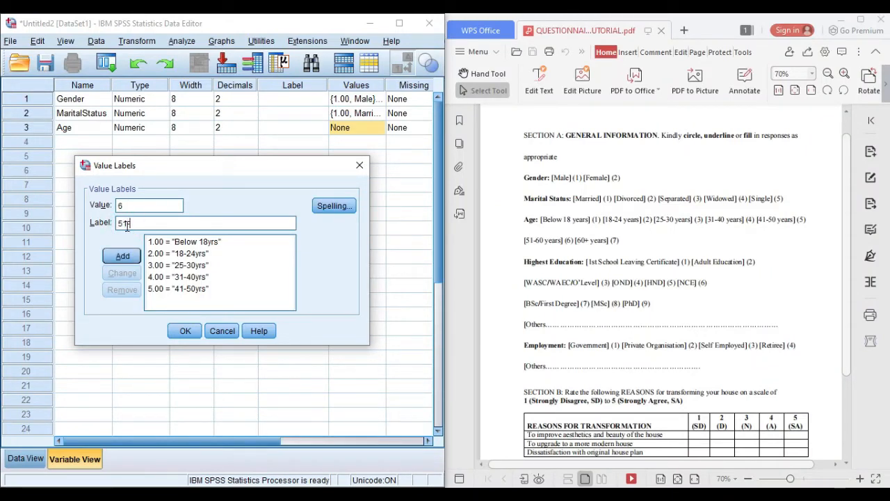
{"action": "type", "text": "1-60yrs"}
{"action": "left_click", "coordinate": [128, 256]}
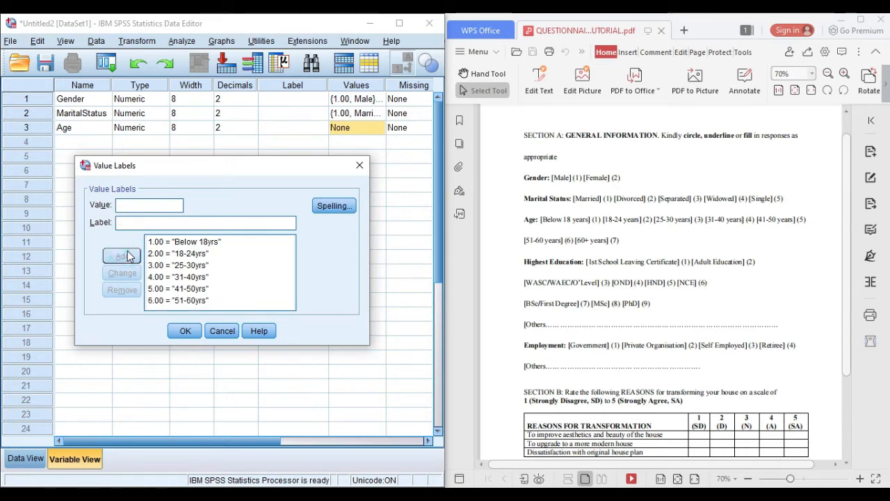
Step: Add the value label 7 = 60+yrs to Age and apply its value labels
{"action": "type", "text": "7"}
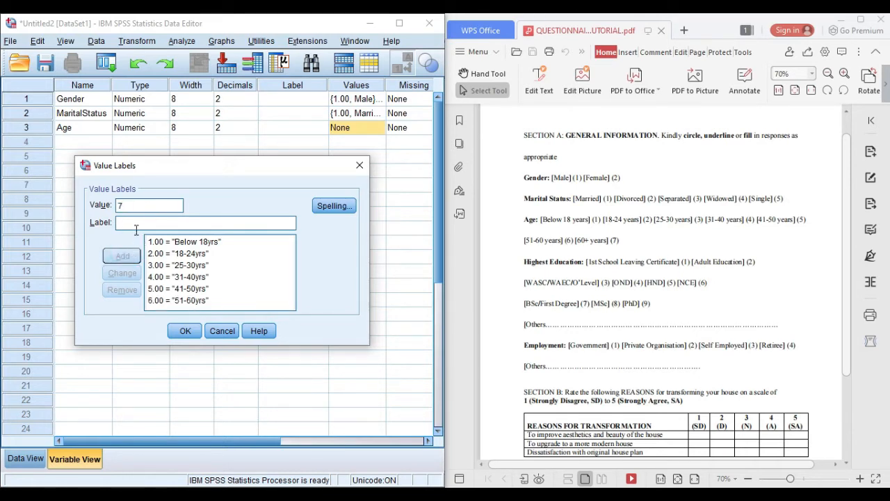
{"action": "left_click", "coordinate": [134, 224]}
{"action": "type", "text": "60"}
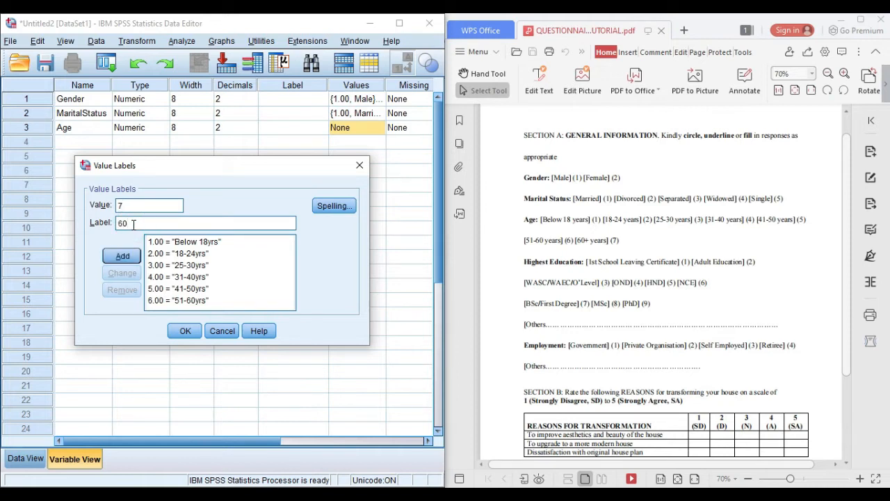
{"action": "type", "text": "+yrs"}
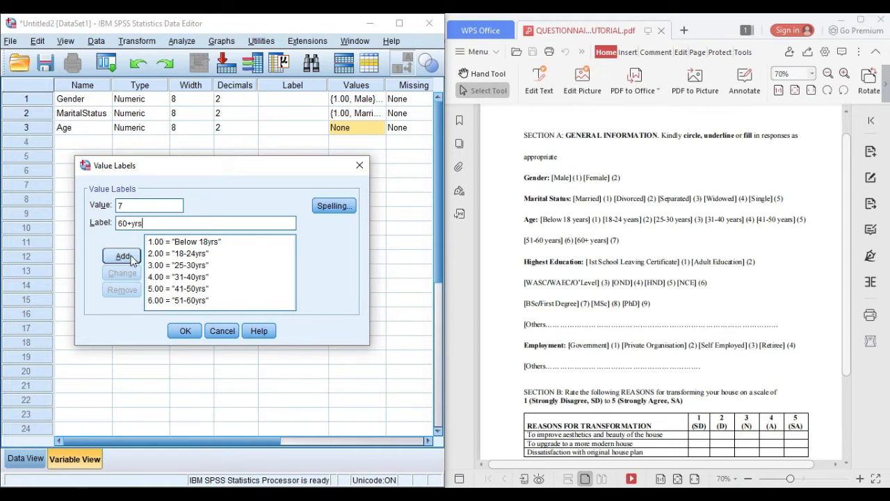
{"action": "left_click", "coordinate": [124, 256]}
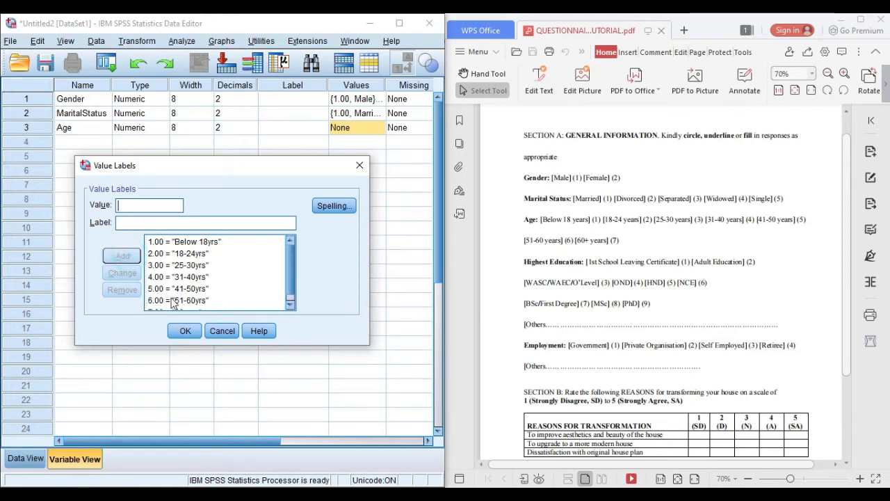
{"action": "left_click", "coordinate": [185, 331]}
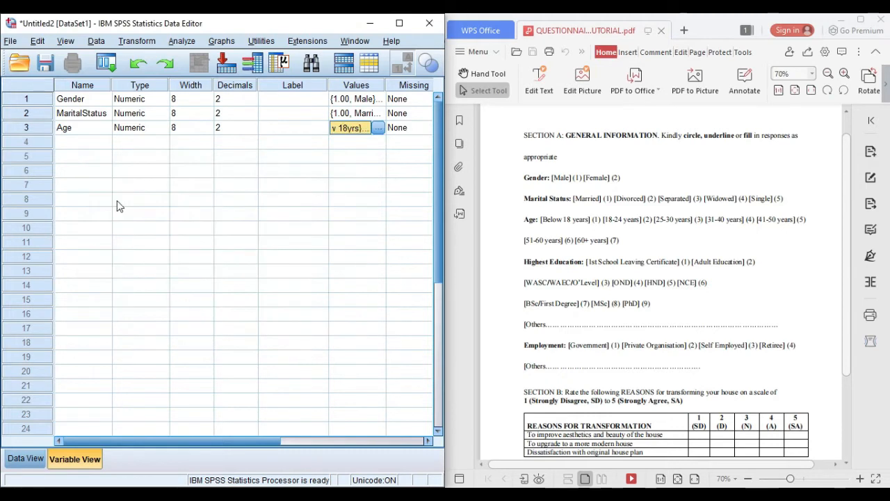
Step: Name the fourth variable HighestEducation in the row below Age
{"action": "left_click", "coordinate": [80, 141]}
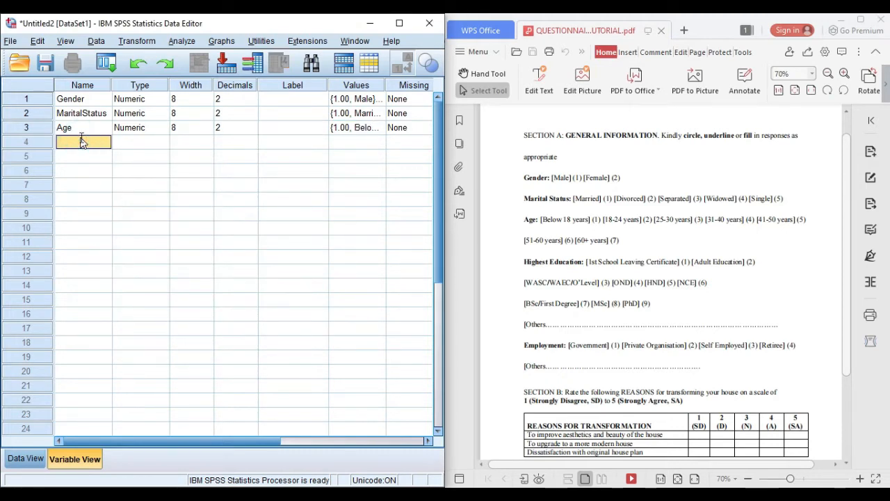
{"action": "type", "text": "Highe"}
{"action": "type", "text": "stEd"}
{"action": "type", "text": "ucation"}
Step: Add the value label 1 = 1st School Leaving Cert. to the HighestEducation variable
{"action": "left_click", "coordinate": [377, 143]}
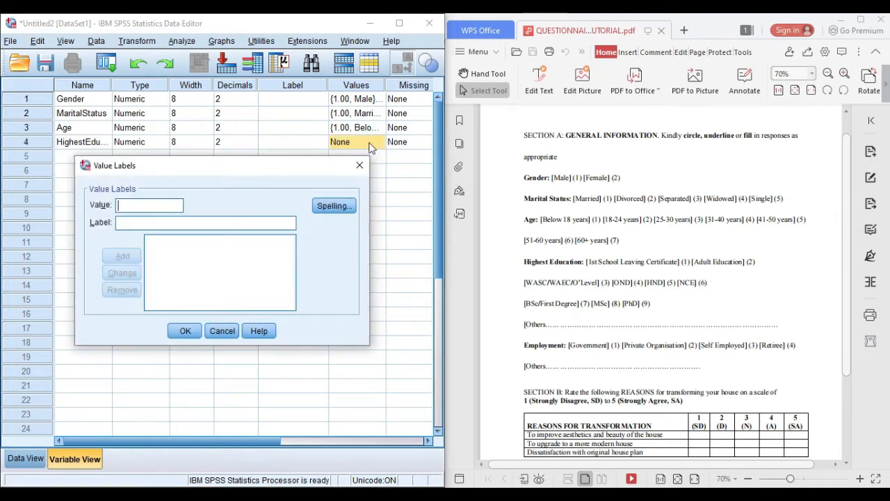
{"action": "left_click", "coordinate": [188, 222]}
{"action": "type", "text": "1st"}
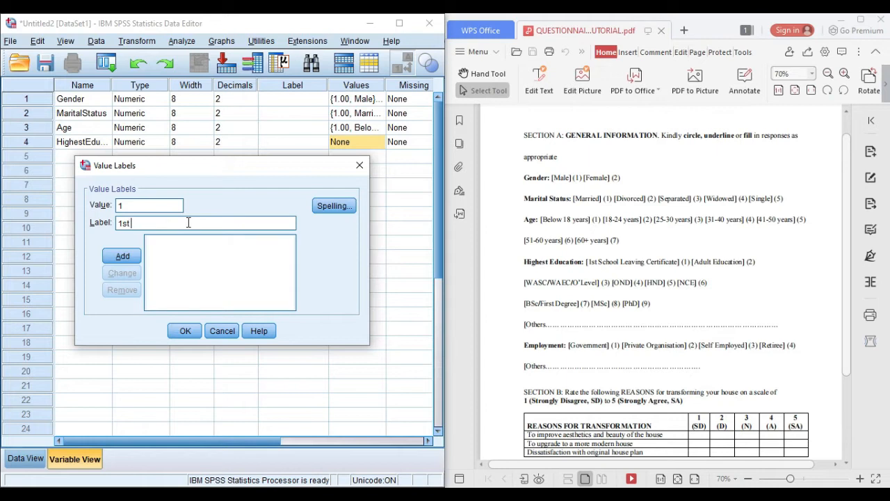
{"action": "type", "text": " School Leaving Cert."}
{"action": "left_click", "coordinate": [120, 256]}
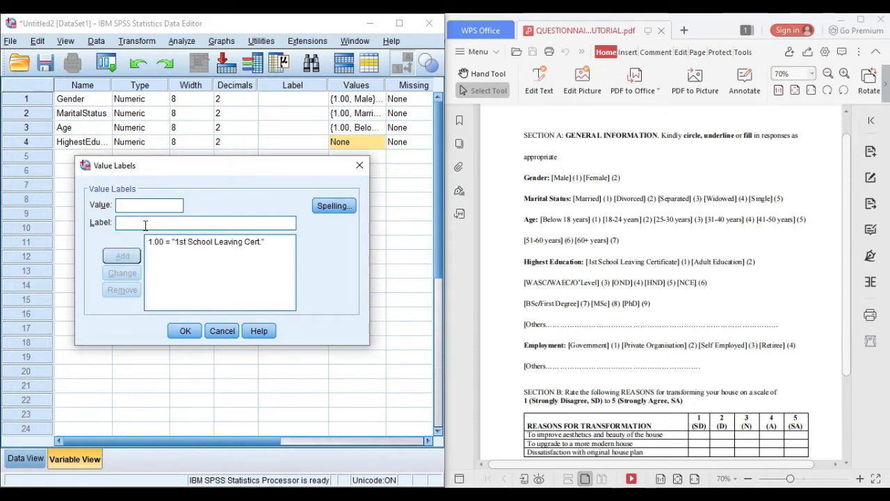
Step: Add the value label 2 = Adult Education to the HighestEducation variable
{"action": "type", "text": "2"}
{"action": "left_click", "coordinate": [145, 222]}
{"action": "type", "text": "Adult"}
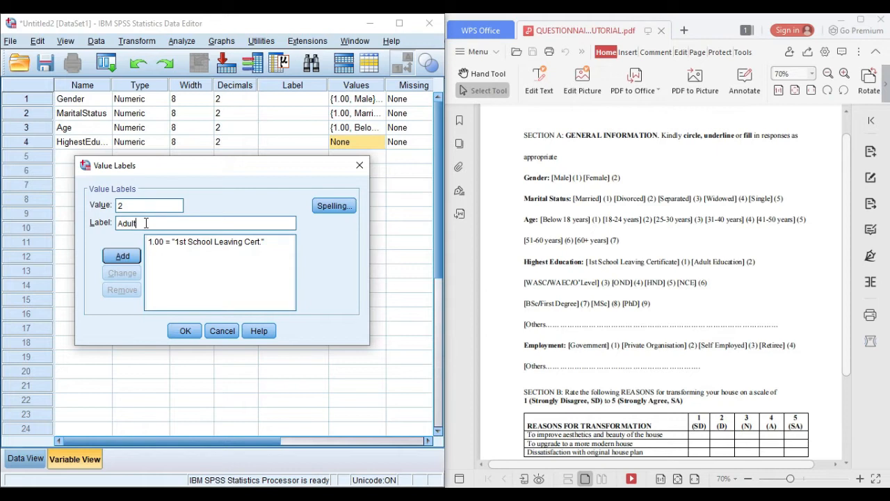
{"action": "type", "text": " education"}
{"action": "left_click", "coordinate": [134, 257]}
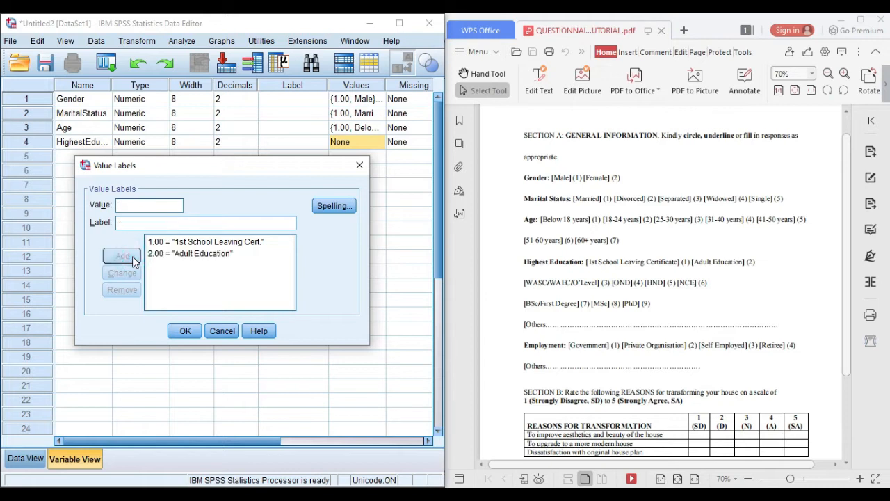
Step: Add the value label 3 = WAEC to the HighestEducation variable
{"action": "type", "text": "3"}
{"action": "left_click", "coordinate": [137, 223]}
{"action": "type", "text": "WA"}
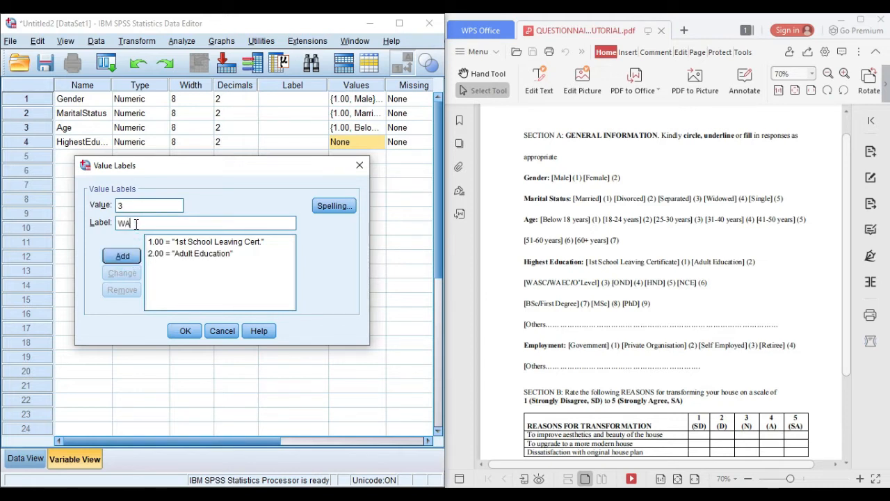
{"action": "type", "text": "EC"}
{"action": "left_click", "coordinate": [119, 258]}
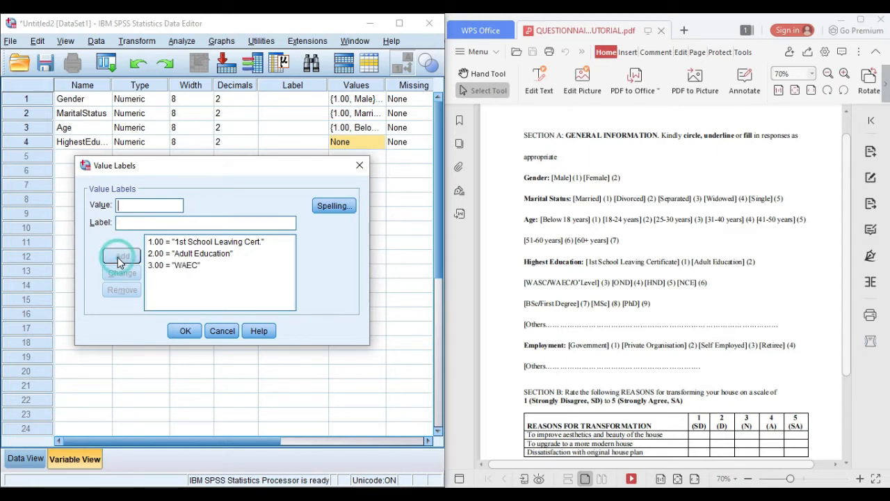
Step: Add the value labels 4 = OND and 5 = HND to the HighestEducation variable
{"action": "type", "text": "4"}
{"action": "left_click", "coordinate": [151, 222]}
{"action": "type", "text": "OND"}
{"action": "left_click", "coordinate": [130, 257]}
{"action": "type", "text": "5"}
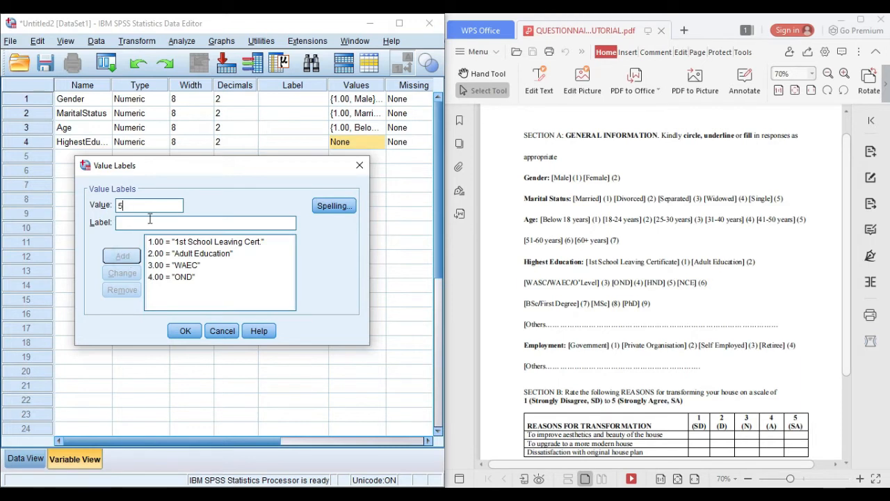
{"action": "left_click", "coordinate": [147, 222]}
{"action": "type", "text": "HND"}
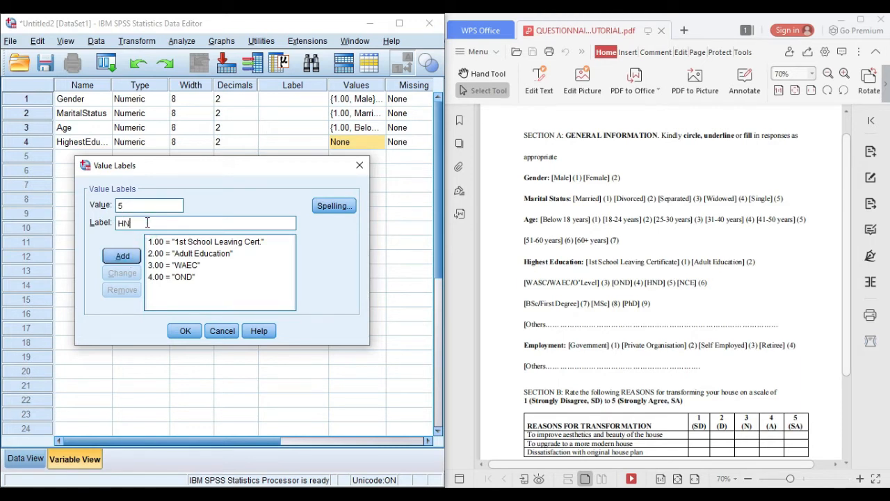
{"action": "left_click", "coordinate": [121, 257]}
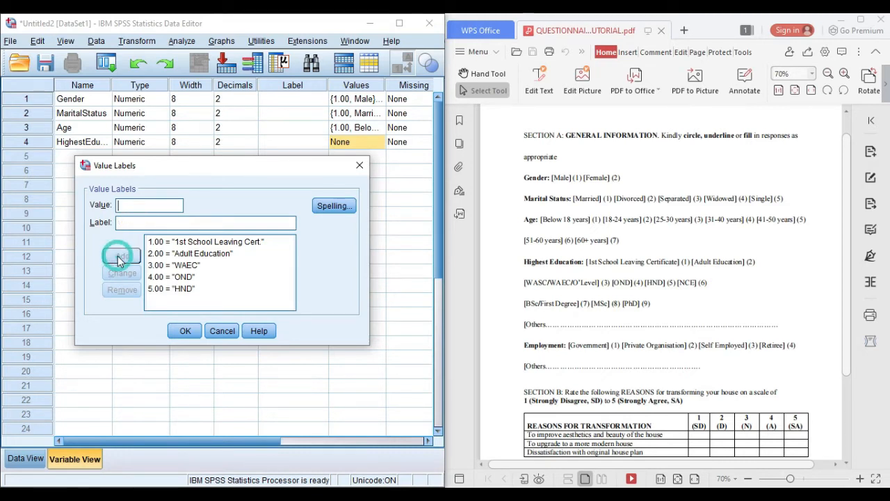
Step: Add the value labels 6 = NCE and 7 = BSc to the HighestEducation variable
{"action": "left_click", "coordinate": [137, 222]}
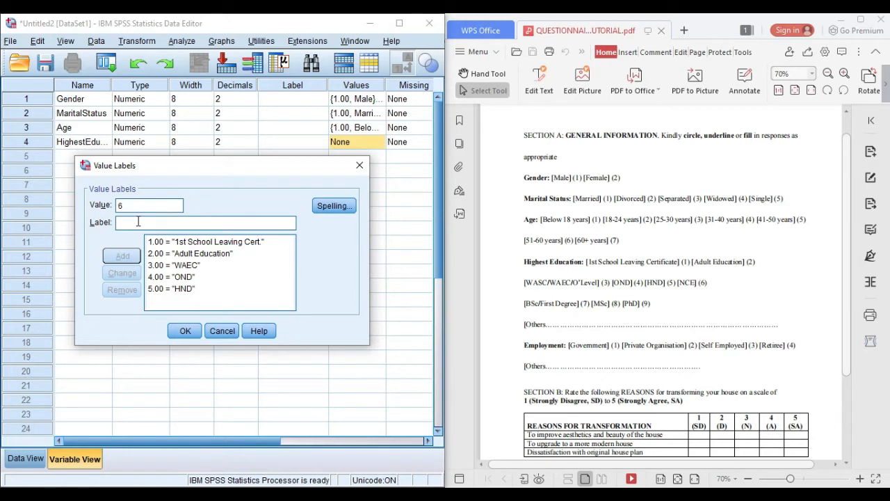
{"action": "type", "text": "NCE"}
{"action": "left_click", "coordinate": [128, 256]}
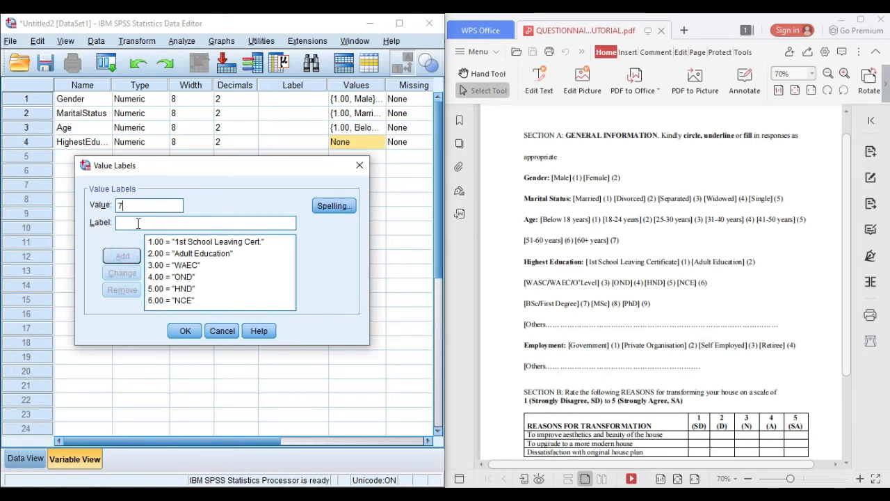
{"action": "left_click", "coordinate": [137, 223]}
{"action": "type", "text": "BSc"}
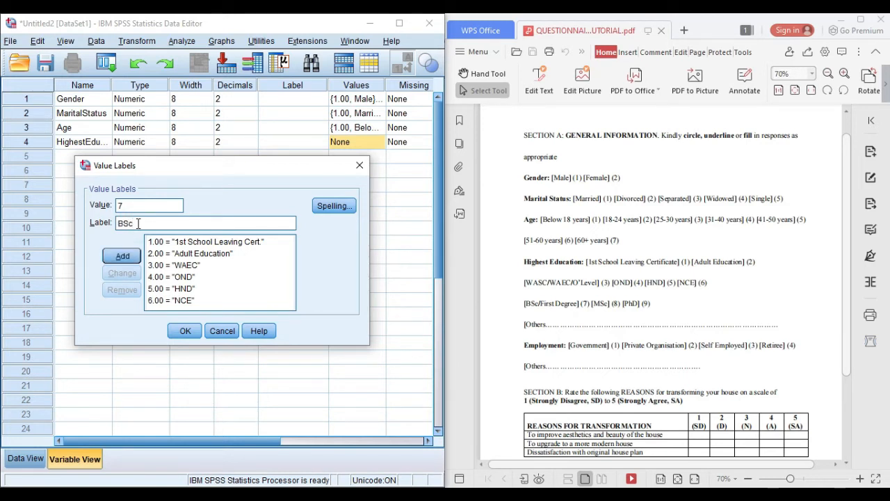
{"action": "left_click", "coordinate": [130, 257]}
Step: Add the value label 8 = MSc to the HighestEducation variable
{"action": "type", "text": "8"}
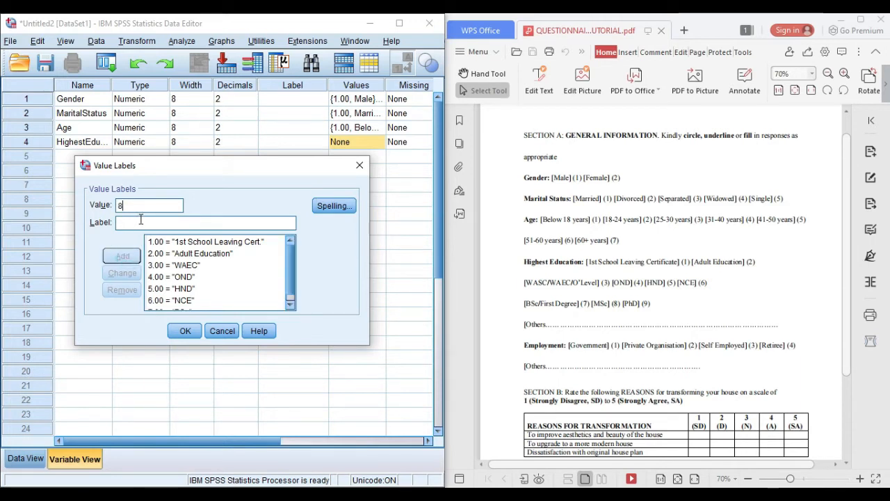
{"action": "left_click", "coordinate": [135, 223]}
{"action": "type", "text": "MSc"}
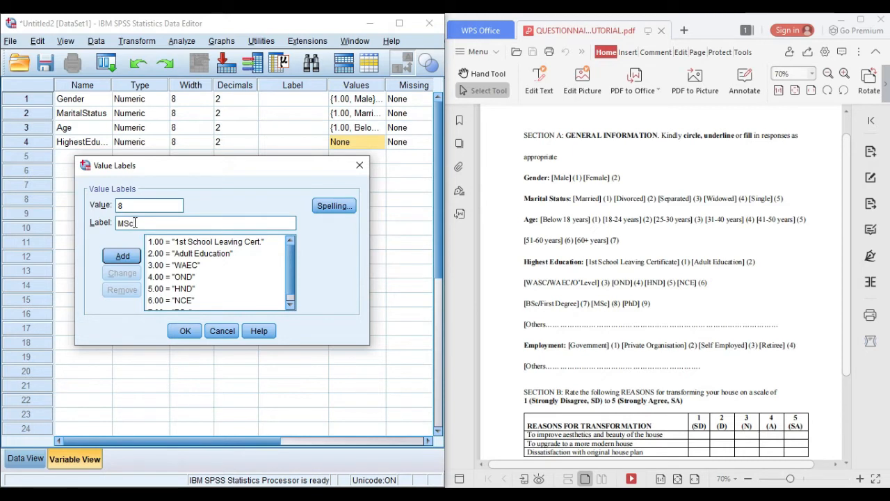
{"action": "left_click", "coordinate": [122, 257]}
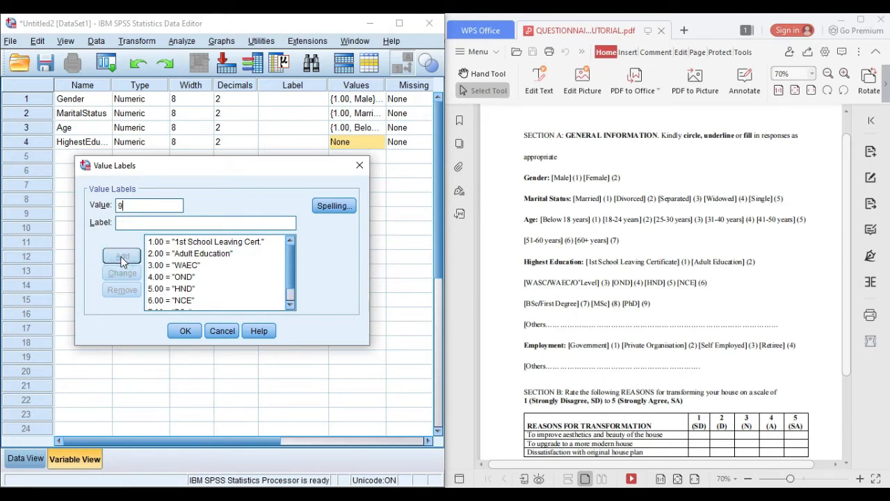
Step: Add the value label 9 = PhD to HighestEducation and apply its value labels
{"action": "left_click", "coordinate": [134, 224]}
{"action": "type", "text": "P"}
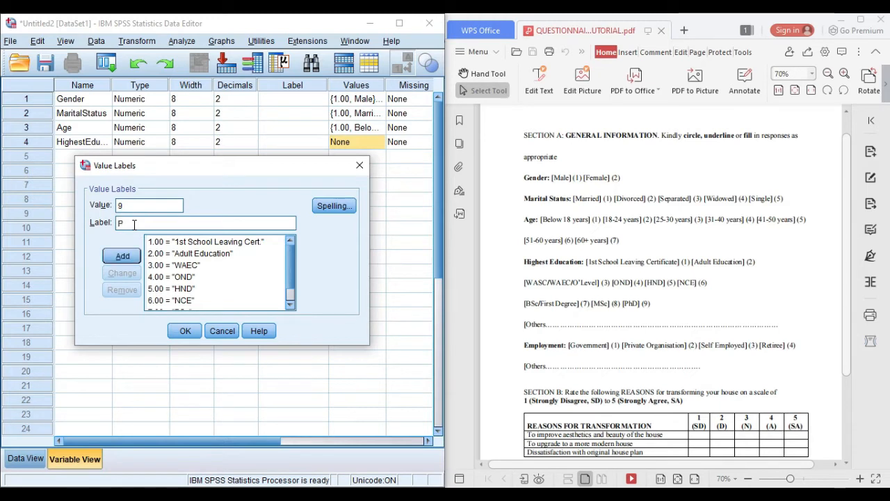
{"action": "type", "text": "hD"}
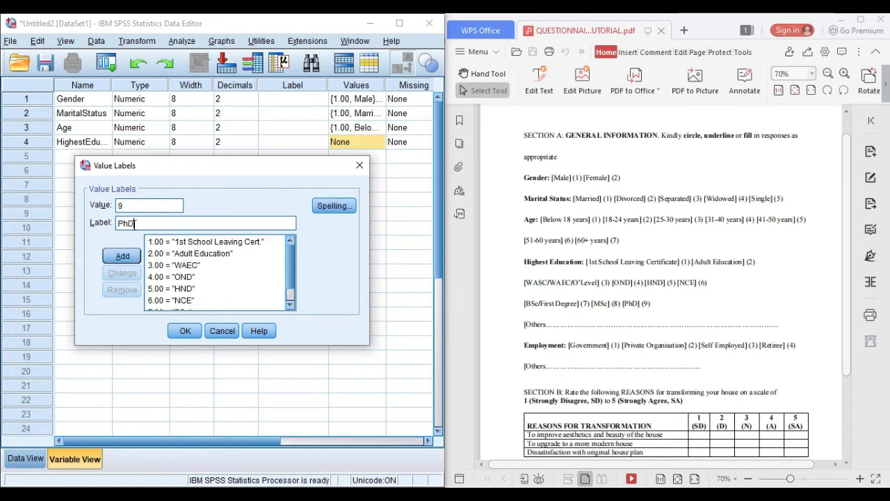
{"action": "left_click", "coordinate": [126, 257]}
{"action": "left_click", "coordinate": [190, 333]}
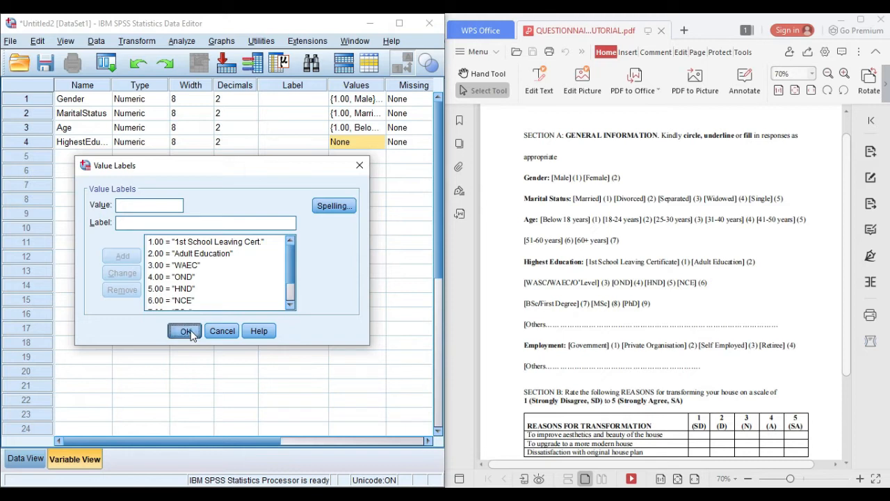
Step: Add a new variable named HighestEdu_String in row 5, below HighestEducation
{"action": "left_click", "coordinate": [88, 160]}
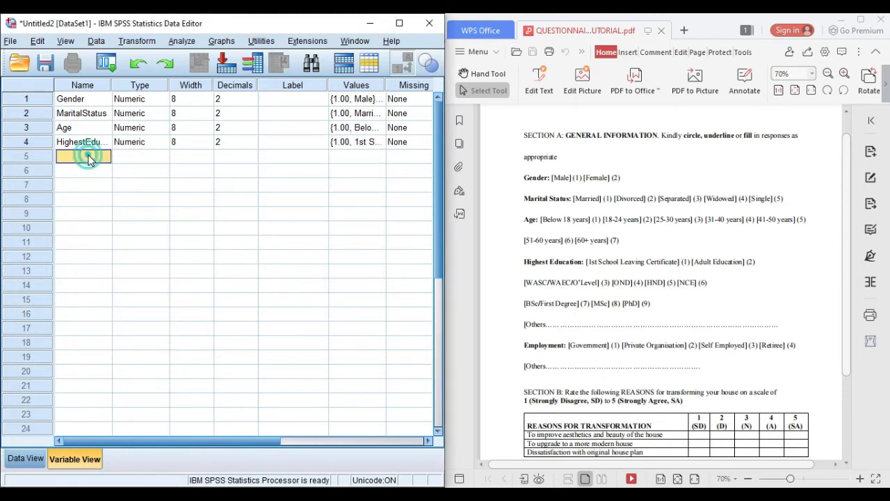
{"action": "type", "text": "H"}
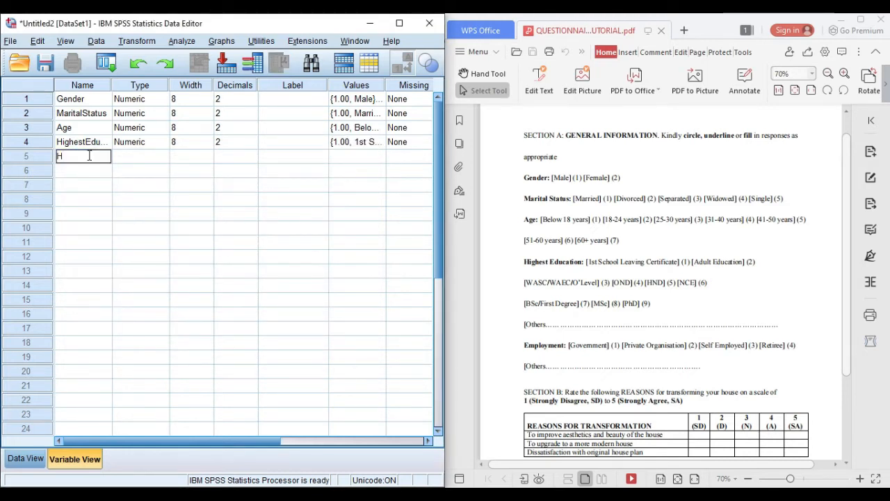
{"action": "type", "text": "ig"}
{"action": "type", "text": "hestEdu_String"}
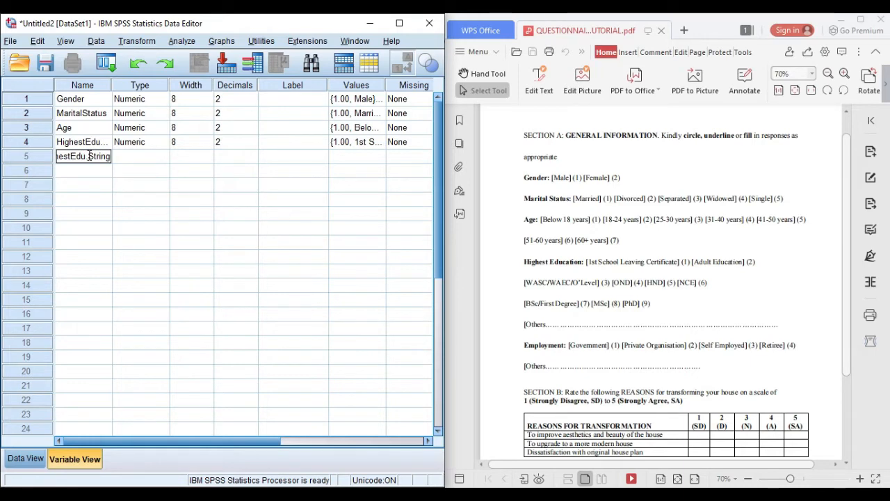
Step: Set the row 5 variable's type to String with a length of 50 characters
{"action": "left_click", "coordinate": [164, 161]}
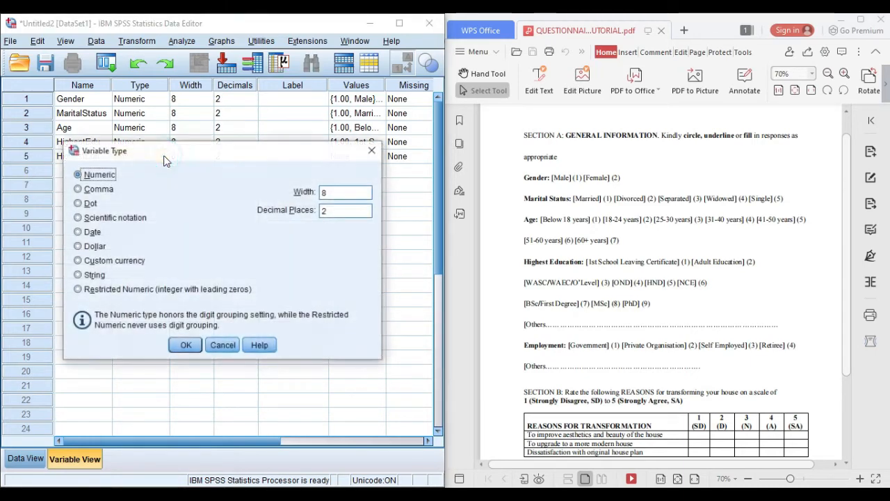
{"action": "left_click", "coordinate": [78, 275]}
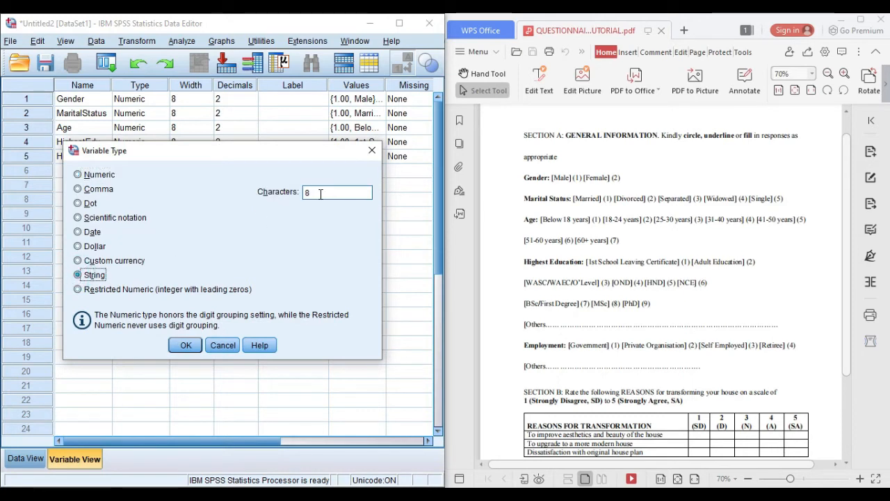
{"action": "left_click", "coordinate": [320, 194]}
{"action": "key", "text": "BackSpace"}
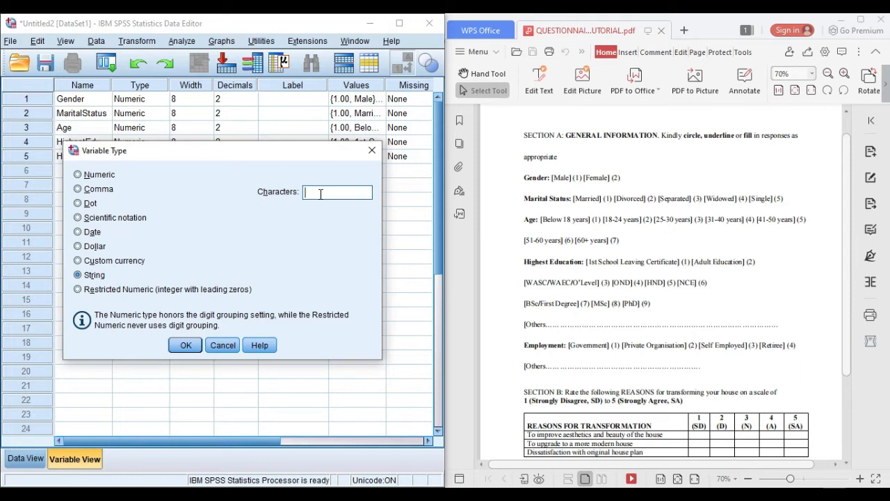
{"action": "type", "text": "50"}
{"action": "left_click", "coordinate": [185, 345]}
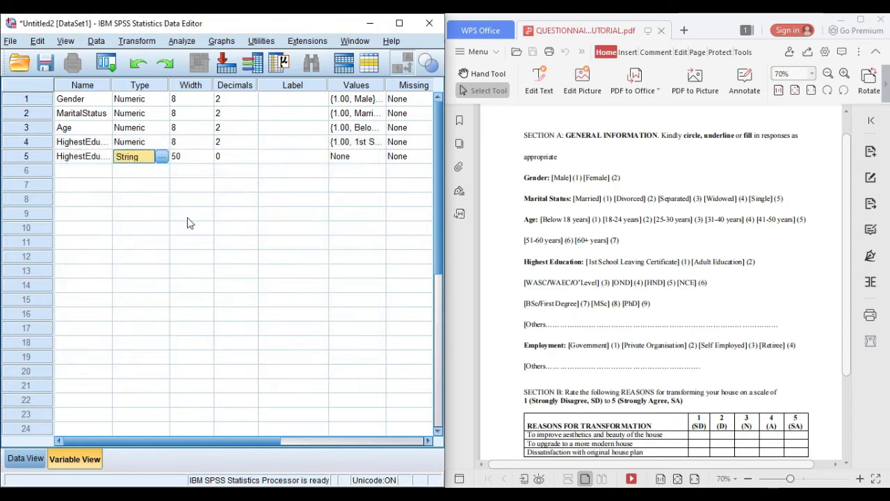
Step: Add a new variable named Employment in row 6 with the Numeric type
{"action": "left_click", "coordinate": [81, 173]}
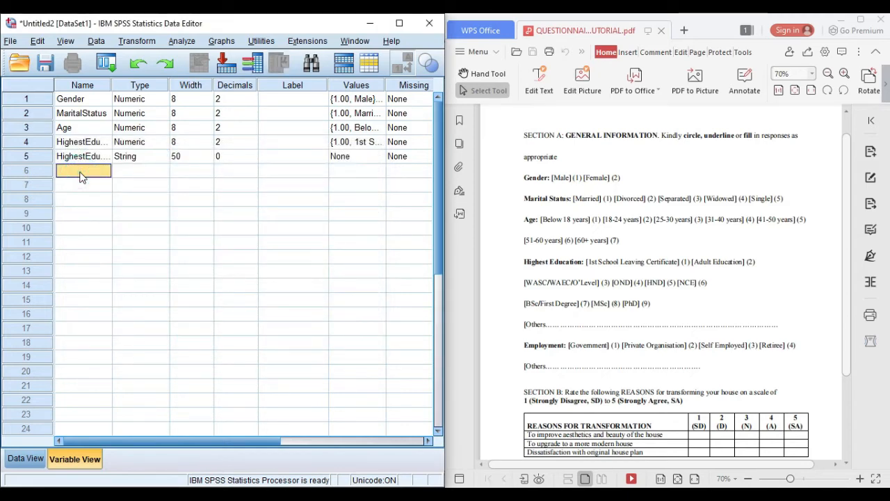
{"action": "type", "text": "Employment"}
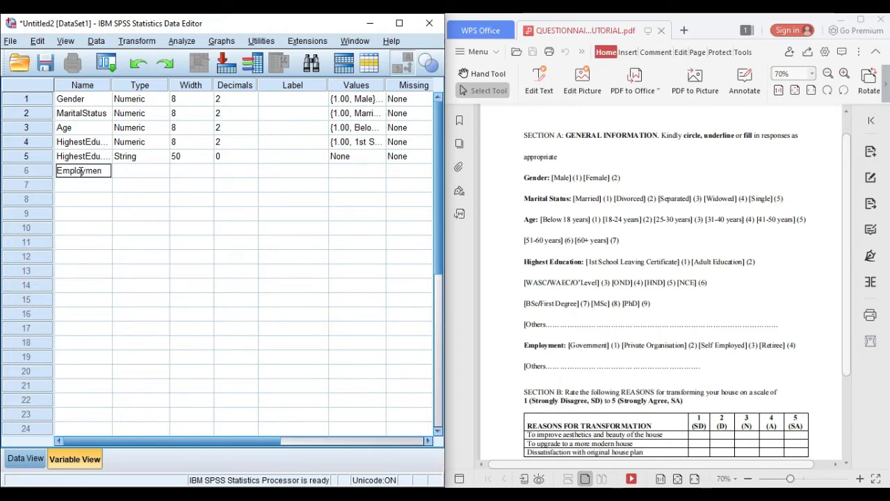
{"action": "left_click", "coordinate": [163, 175]}
{"action": "left_click", "coordinate": [164, 175]}
{"action": "left_click", "coordinate": [185, 346]}
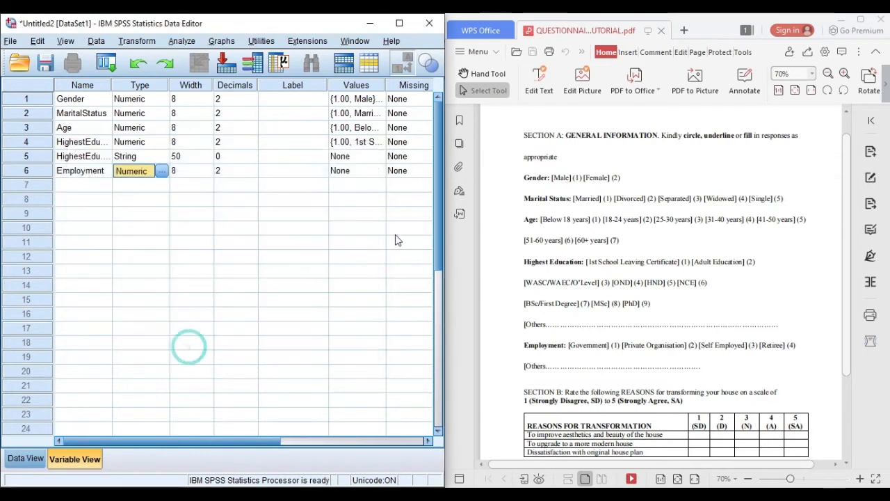
Step: Start the value labels of the Employment variable with 1 = Government
{"action": "left_click", "coordinate": [379, 171]}
{"action": "left_click", "coordinate": [378, 171]}
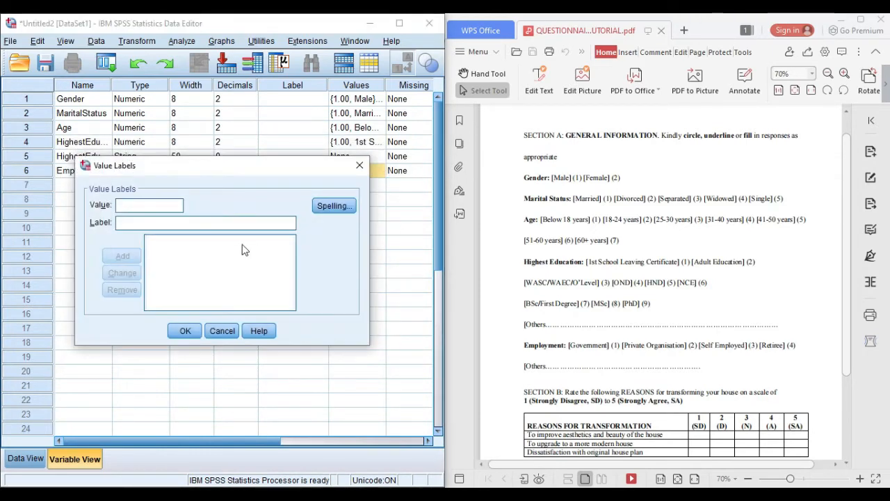
{"action": "left_click", "coordinate": [169, 224]}
{"action": "type", "text": "G"}
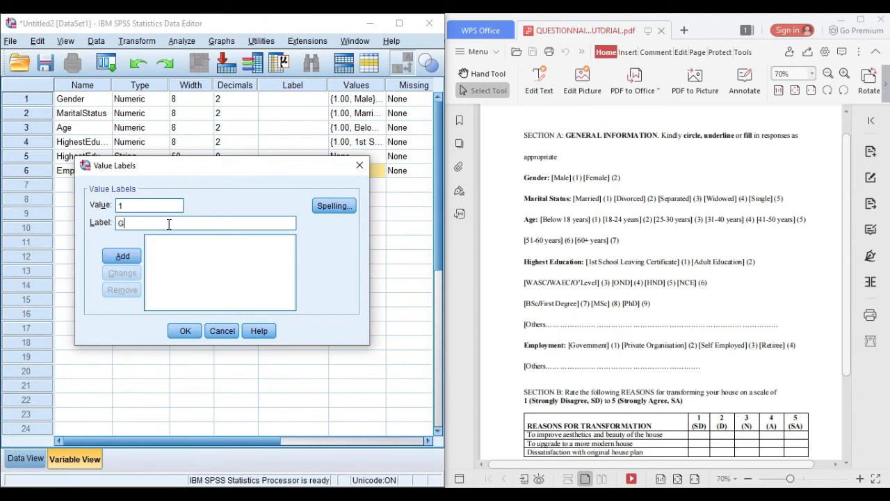
{"action": "type", "text": "overnment"}
{"action": "left_click", "coordinate": [122, 257]}
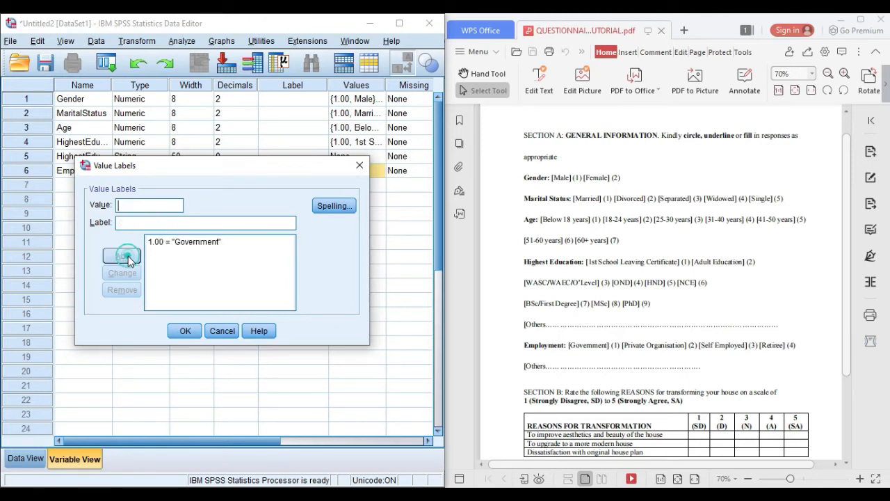
Step: Add the value label 2 = Private Organisation to the Employment variable
{"action": "type", "text": "2"}
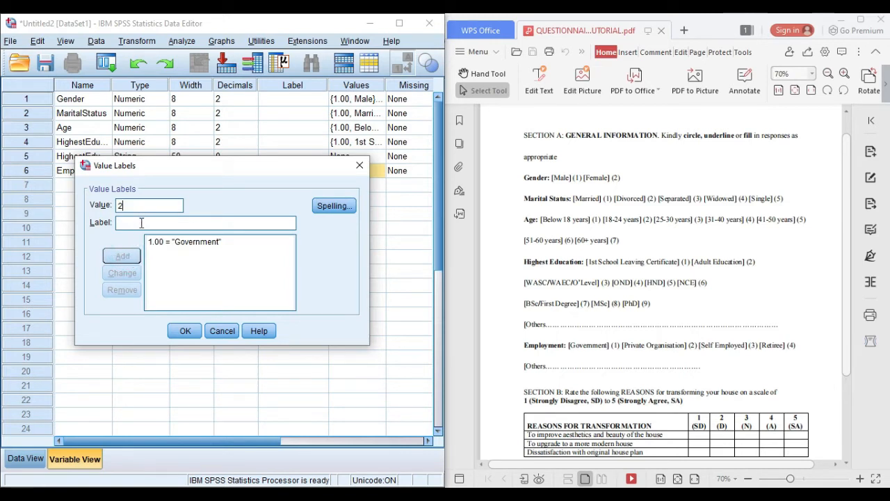
{"action": "type", "text": "Private"}
{"action": "key", "text": "BackSpace"}
{"action": "key", "text": "BackSpace"}
{"action": "key", "text": "BackSpace"}
{"action": "key", "text": "BackSpace"}
{"action": "key", "text": "BackSpace"}
{"action": "key", "text": "BackSpace"}
{"action": "key", "text": "BackSpace"}
{"action": "left_click", "coordinate": [141, 222]}
{"action": "type", "text": "Privat"}
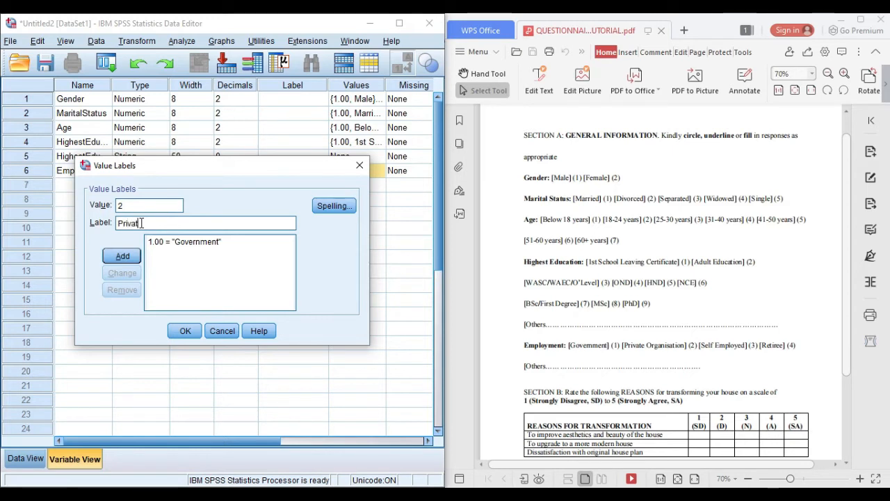
{"action": "type", "text": "e Organisation"}
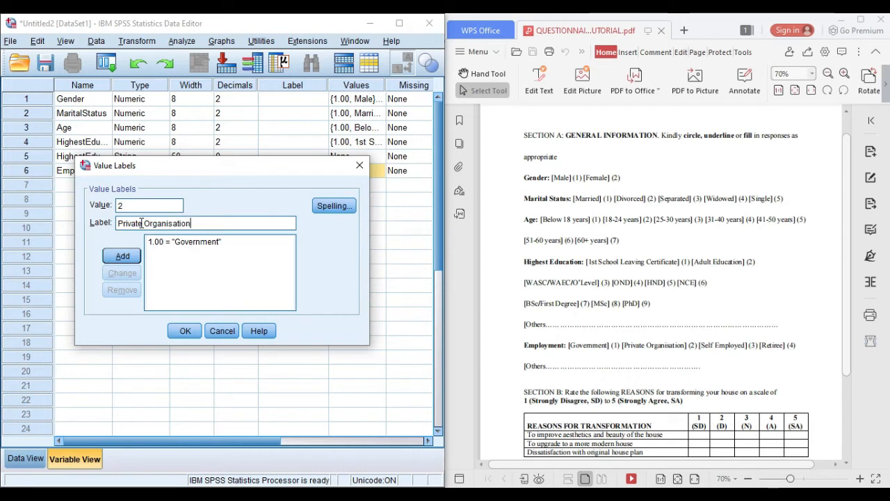
{"action": "left_click", "coordinate": [123, 257]}
Step: Add the value label 3 = Self Employed to the Employment variable
{"action": "type", "text": "3"}
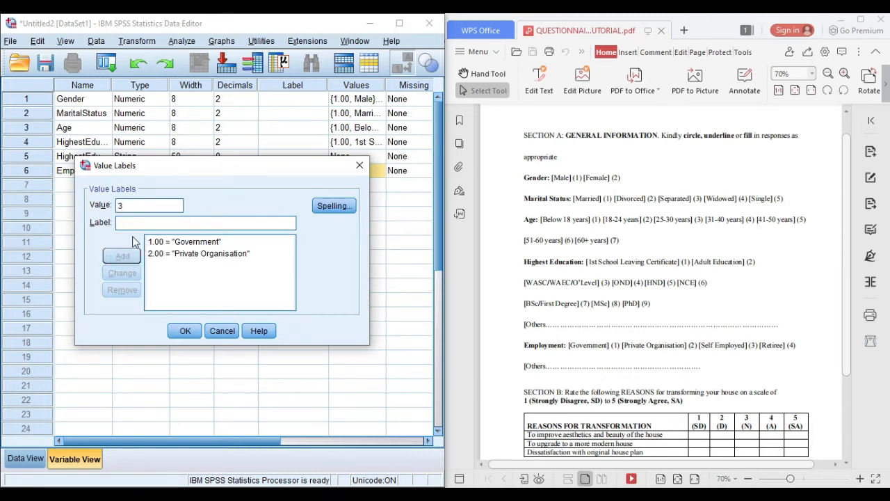
{"action": "left_click", "coordinate": [144, 223]}
{"action": "type", "text": "Se"}
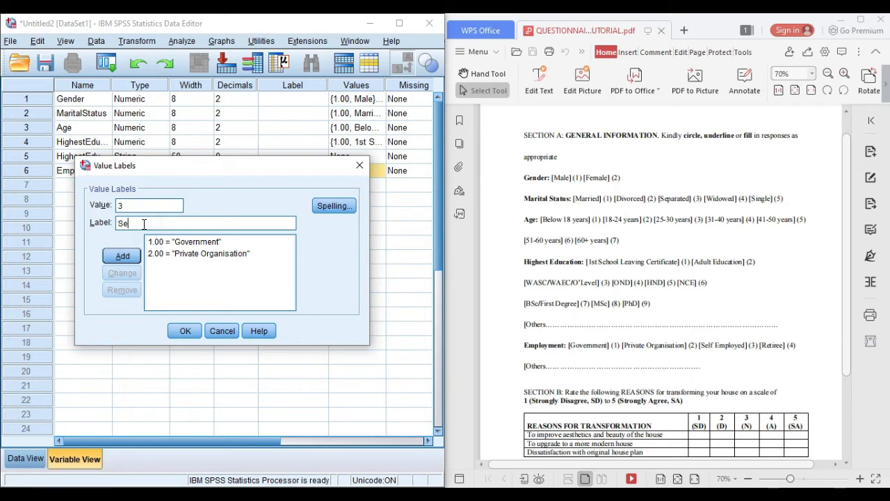
{"action": "type", "text": "lf Employe"}
{"action": "key", "text": "BackSpace"}
{"action": "type", "text": "Employed"}
{"action": "left_click", "coordinate": [132, 257]}
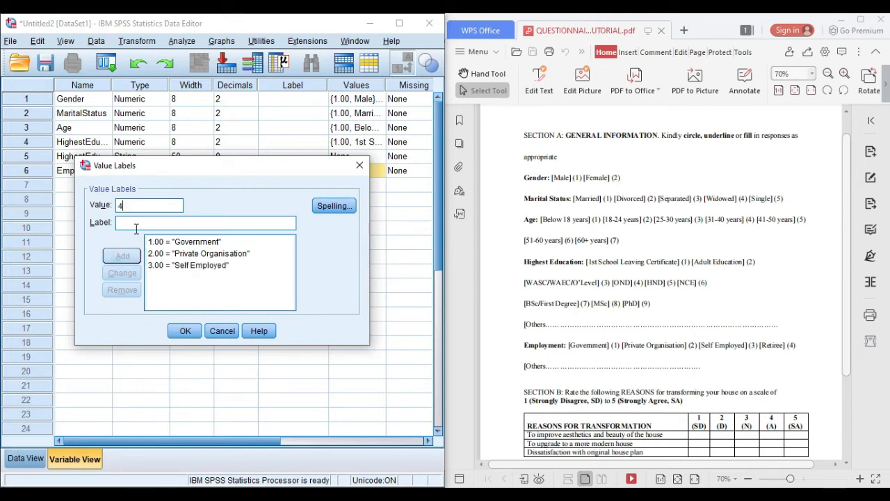
Step: Add the value label 4 = Retiree to Employment and apply its value labels
{"action": "left_click", "coordinate": [136, 224]}
{"action": "type", "text": "Retir"}
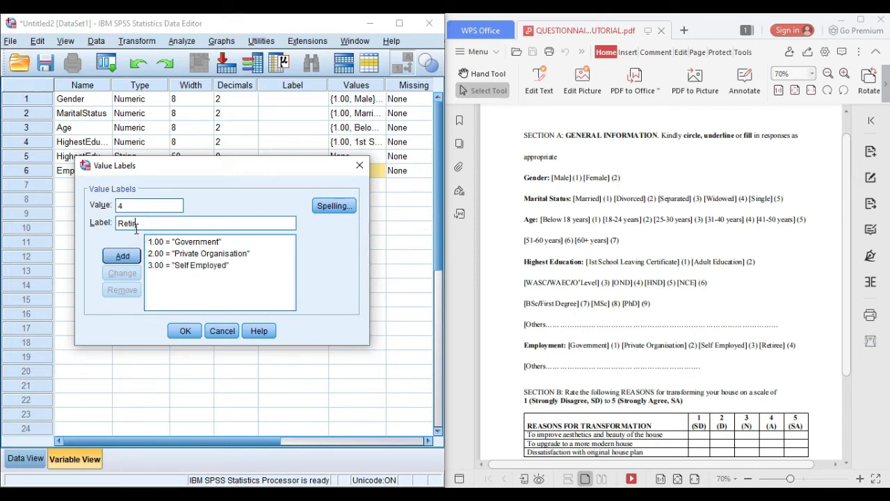
{"action": "type", "text": "ee"}
{"action": "left_click", "coordinate": [131, 256]}
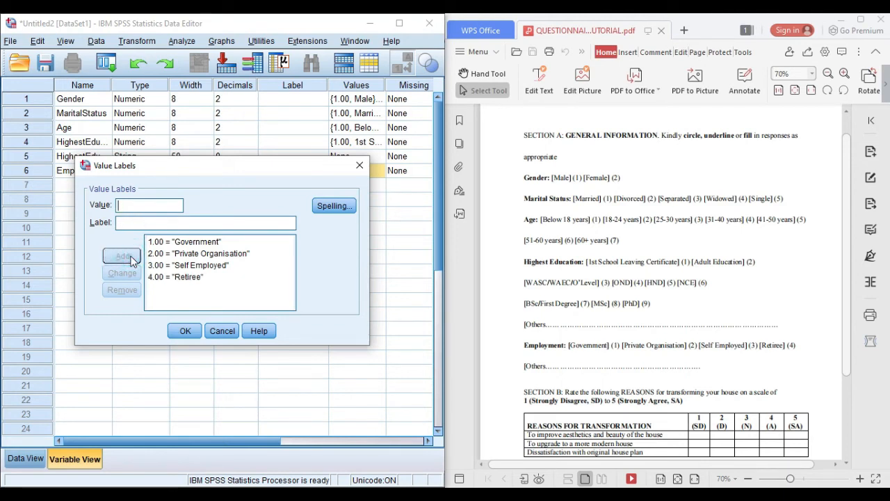
{"action": "left_click", "coordinate": [184, 330]}
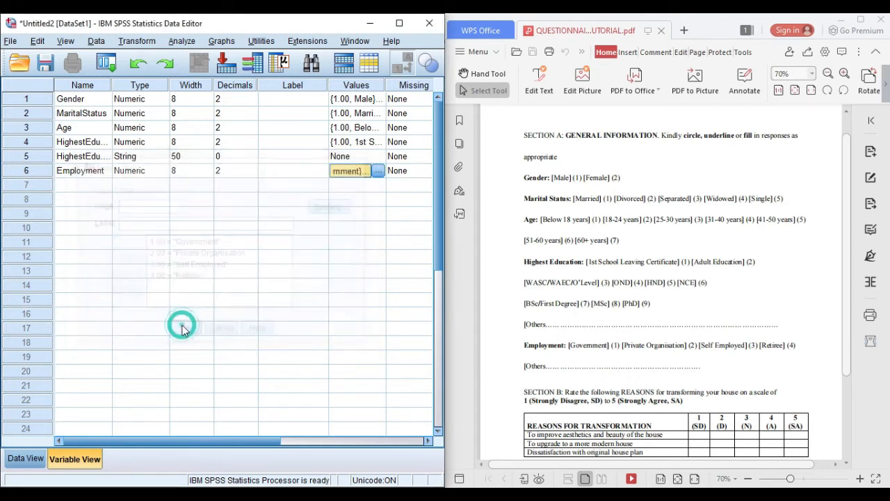
Step: Add a new variable named EmploymentString in row 7, below Employment
{"action": "left_click", "coordinate": [80, 187]}
{"action": "type", "text": "Emp"}
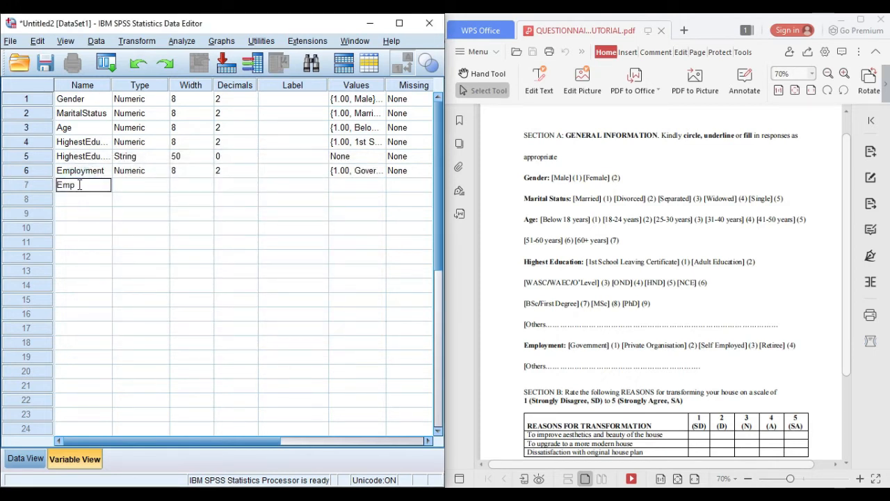
{"action": "type", "text": "loymentString"}
Step: Set the row 7 variable's type to String with a length of 50 characters
{"action": "left_click", "coordinate": [164, 185]}
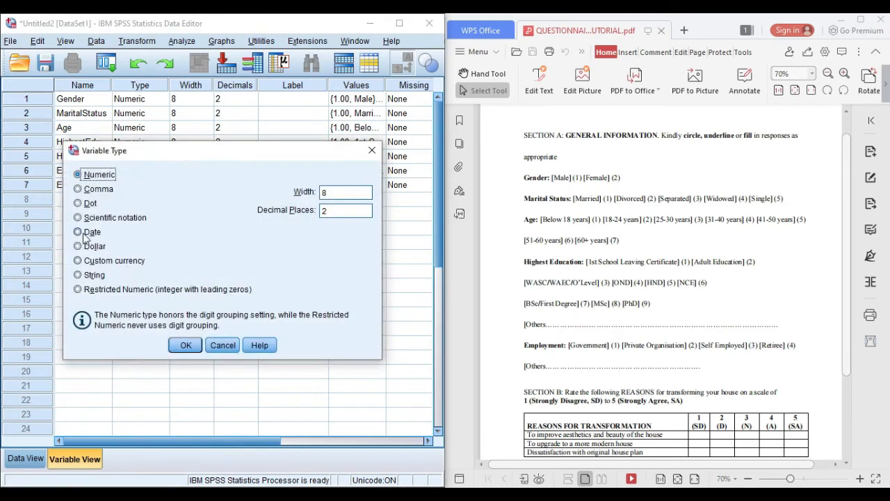
{"action": "left_click", "coordinate": [78, 275]}
{"action": "left_click", "coordinate": [319, 194]}
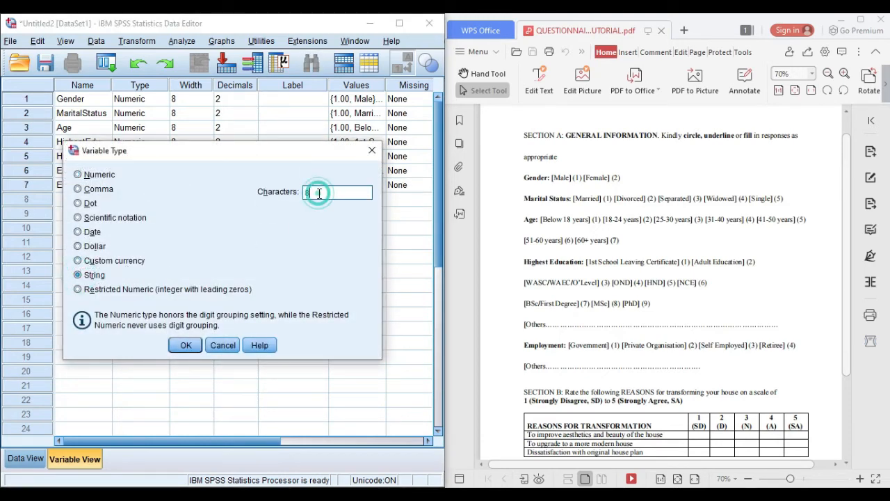
{"action": "key", "text": "BackSpace"}
{"action": "left_click", "coordinate": [186, 346]}
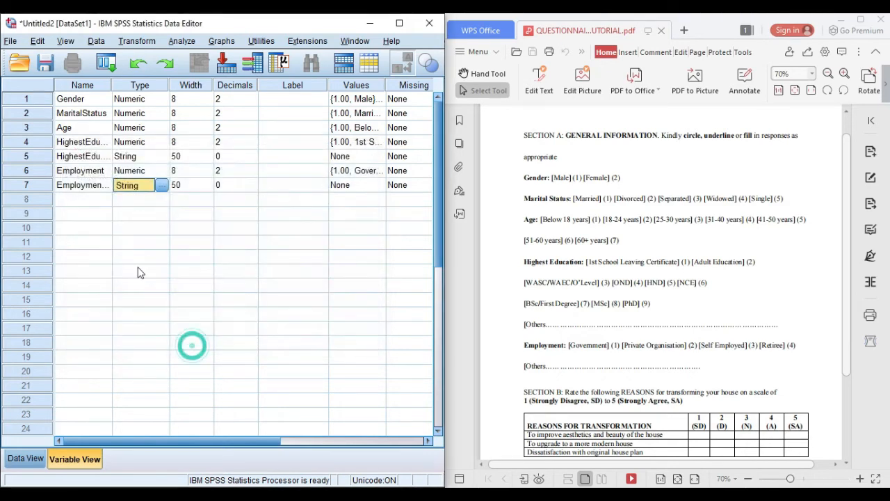
Step: Add a new variable named RFT1 in row 8 with the Numeric type for the first reason for transformation
{"action": "left_click", "coordinate": [94, 201]}
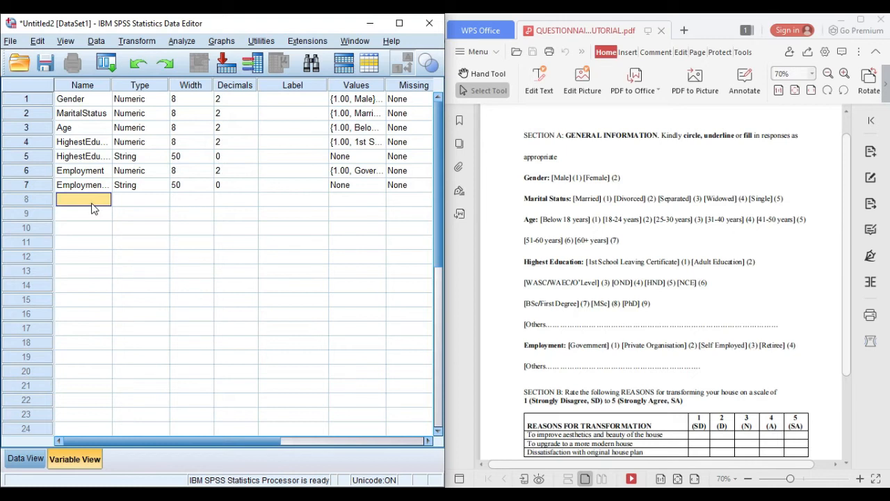
{"action": "type", "text": "RFT1"}
{"action": "left_click", "coordinate": [162, 202]}
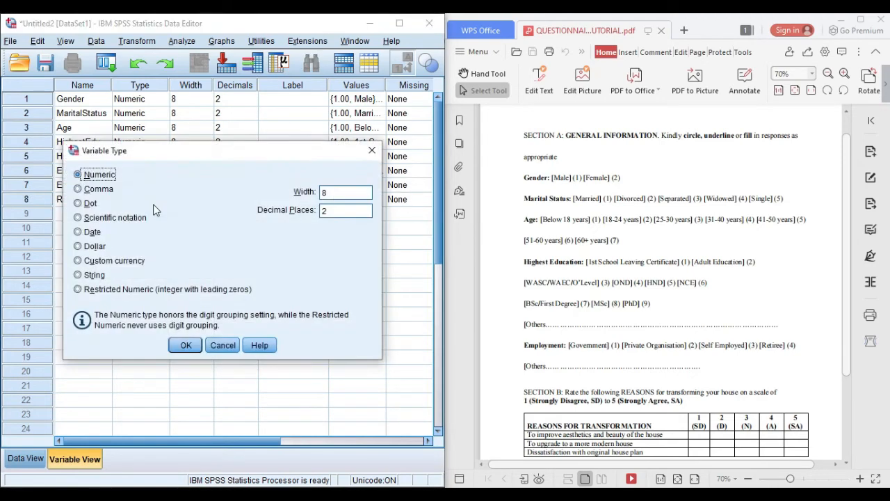
{"action": "left_click", "coordinate": [187, 345]}
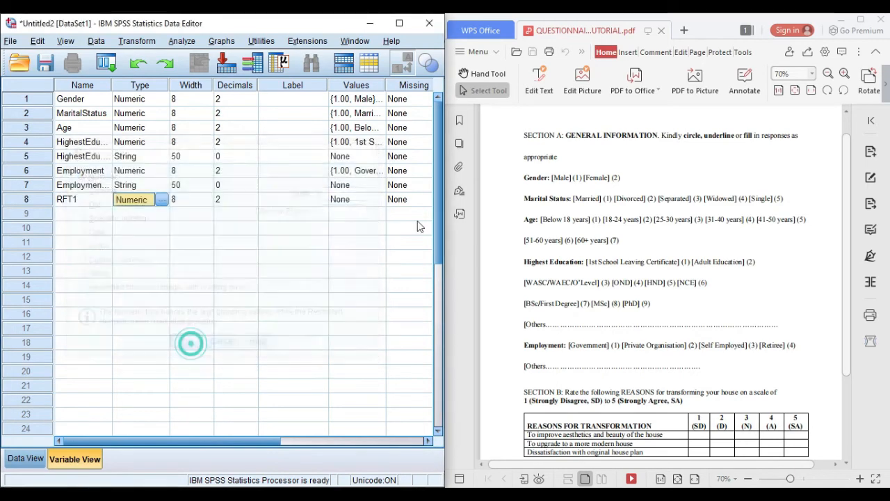
Step: Start the value labels of the RFT1 variable with 1 = Strongly Disagree
{"action": "left_click", "coordinate": [375, 200]}
{"action": "left_click", "coordinate": [380, 199]}
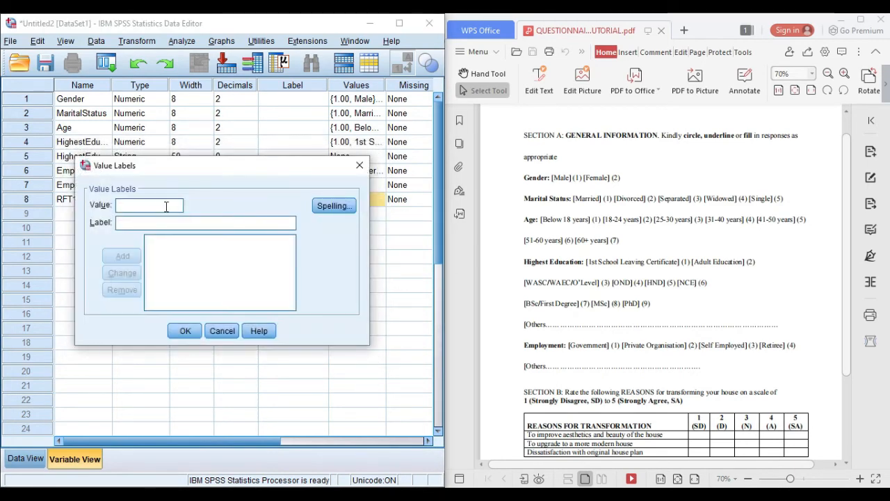
{"action": "type", "text": "1"}
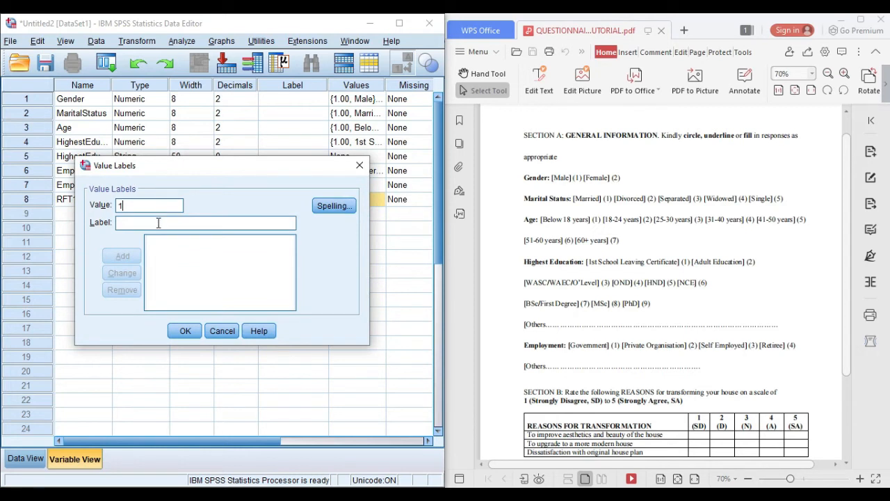
{"action": "left_click", "coordinate": [158, 222]}
{"action": "type", "text": "Stro"}
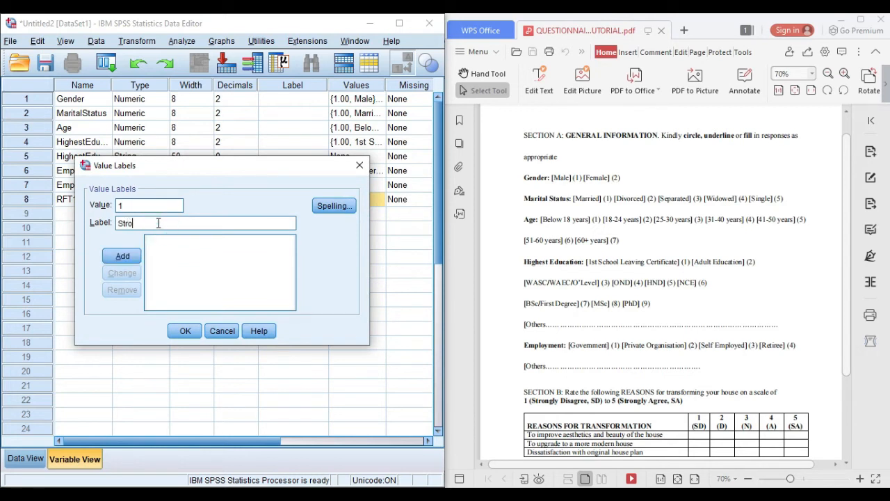
{"action": "type", "text": "ngly Disagree"}
{"action": "left_click", "coordinate": [128, 257]}
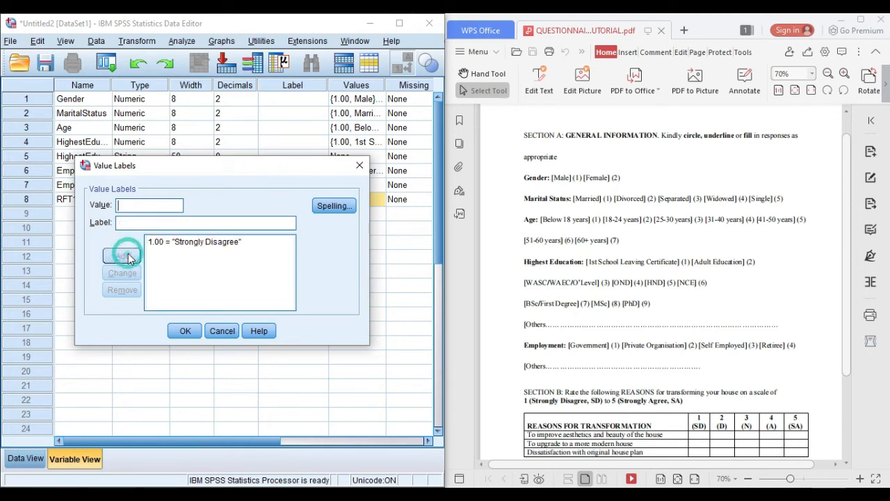
Step: Add the value labels 2 = Disagree and 3 = Neutral to the RFT1 variable
{"action": "type", "text": "2"}
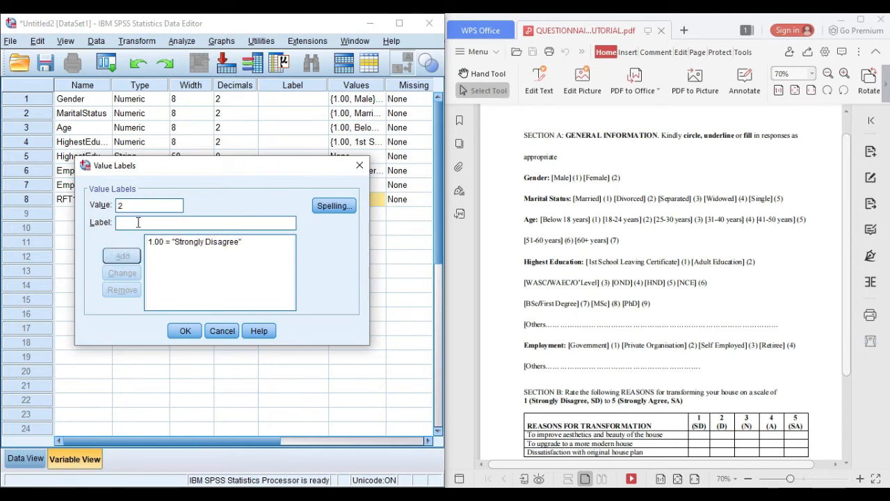
{"action": "left_click", "coordinate": [137, 222]}
{"action": "type", "text": "Disagree"}
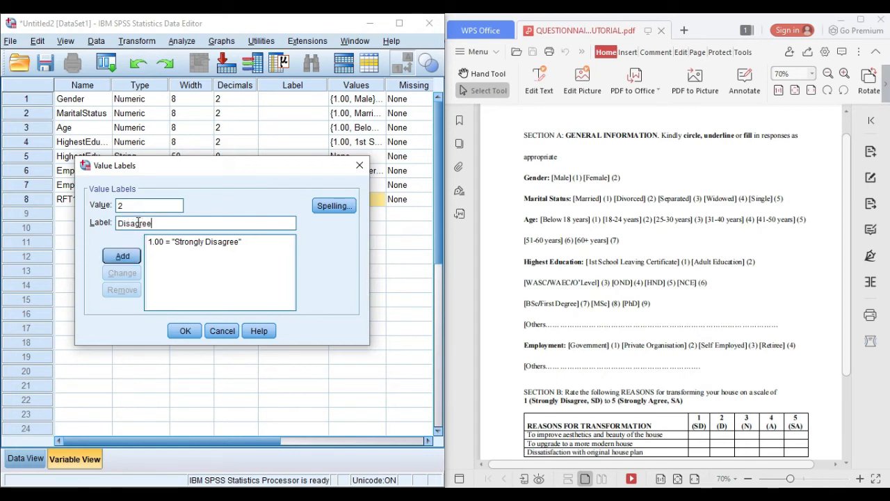
{"action": "left_click", "coordinate": [121, 258]}
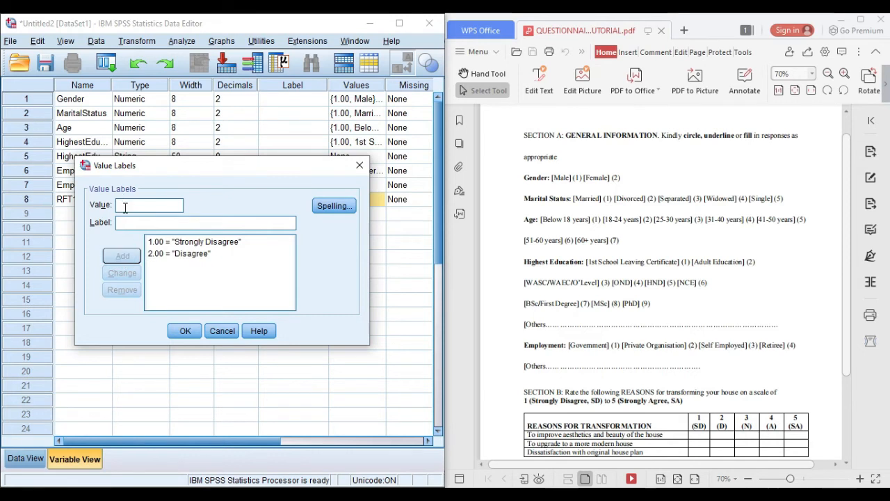
{"action": "type", "text": "3"}
{"action": "left_click", "coordinate": [126, 223]}
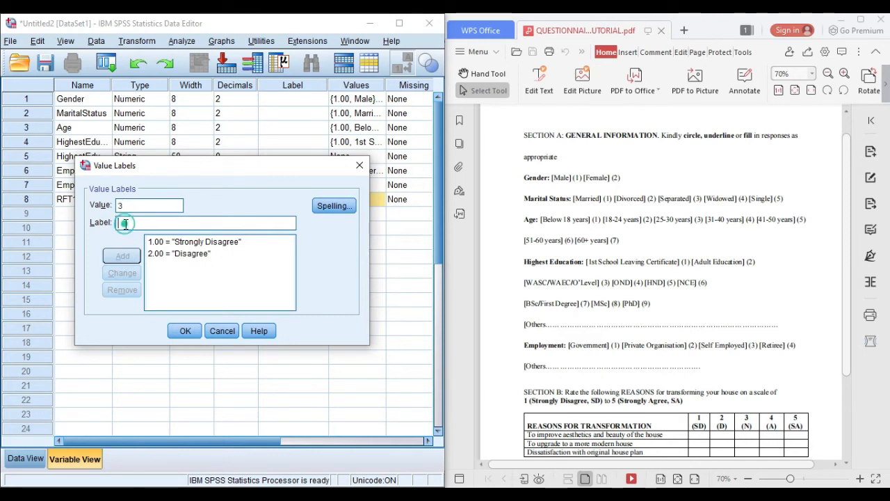
{"action": "type", "text": "Neutral"}
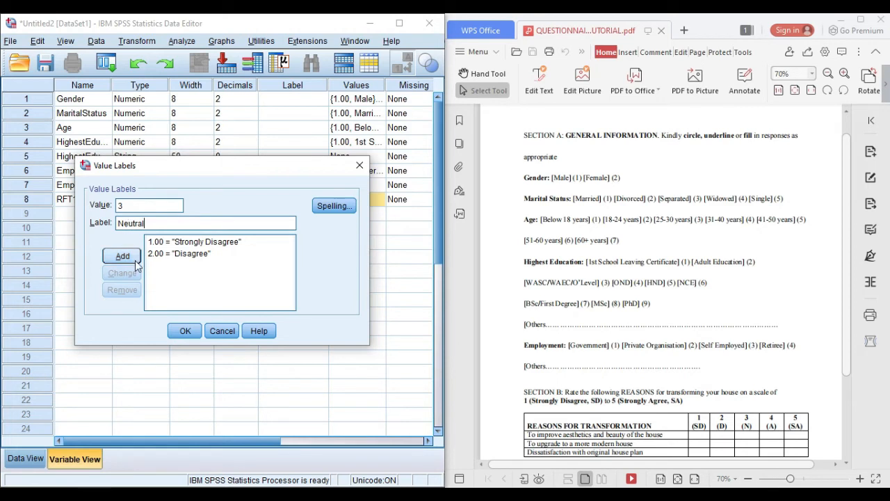
{"action": "left_click", "coordinate": [132, 258]}
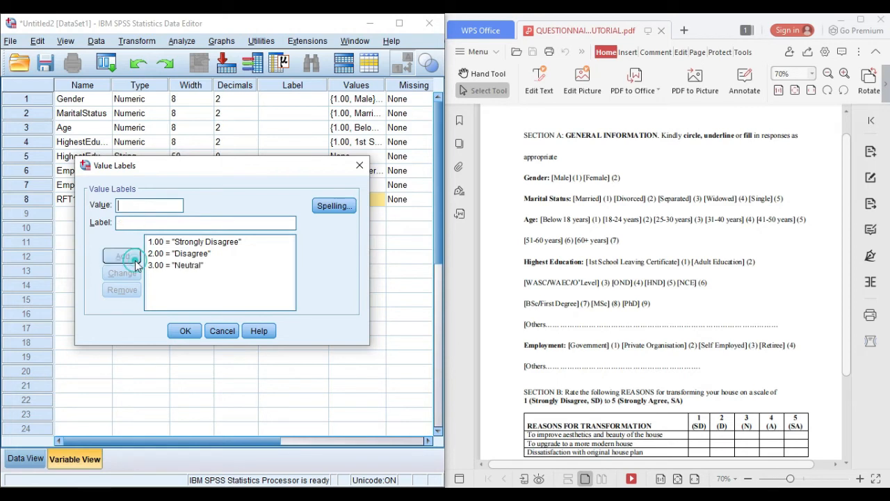
Step: Add the value label 4 = Agree to the RFT1 variable, with only the first letter capitalised
{"action": "type", "text": "4"}
{"action": "left_click", "coordinate": [137, 223]}
{"action": "type", "text": "AGree"}
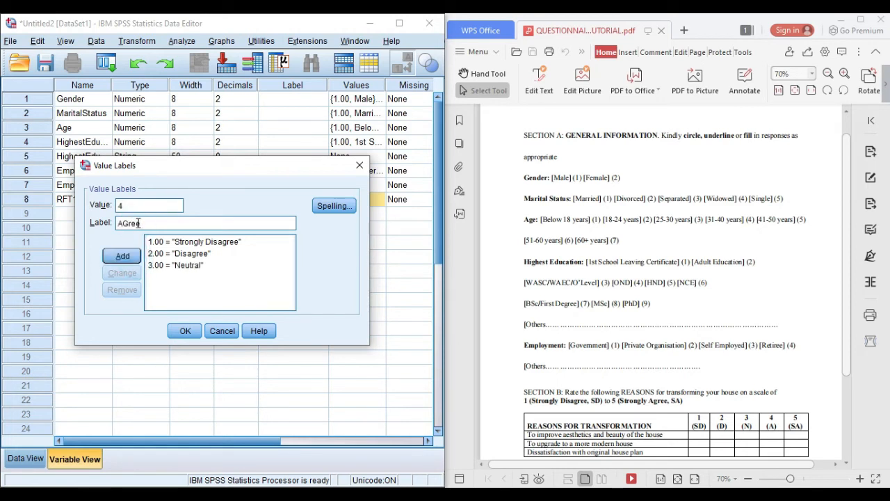
{"action": "left_click", "coordinate": [127, 223]}
{"action": "key", "text": "BackSpace"}
{"action": "type", "text": "gree"}
{"action": "left_click", "coordinate": [123, 261]}
Step: Add the value label 5 = Strongly Agree to RFT1 and accept the set of value labels
{"action": "type", "text": "5"}
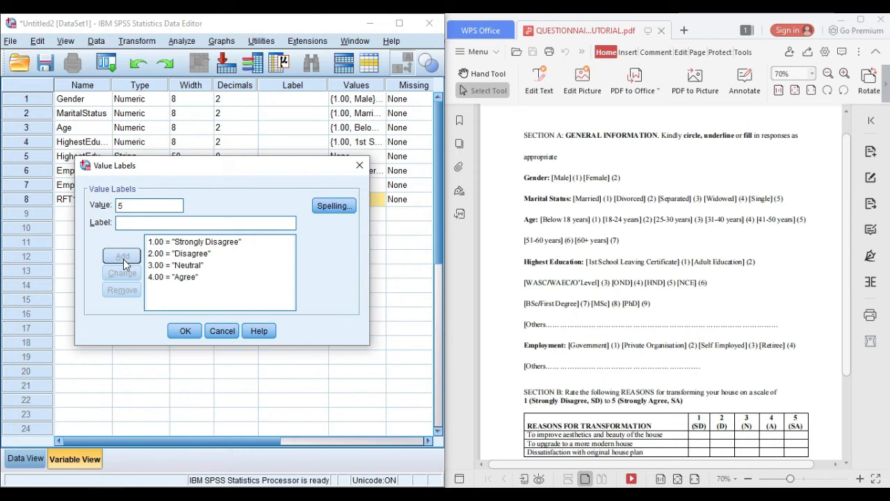
{"action": "left_click", "coordinate": [143, 222]}
{"action": "type", "text": "Str"}
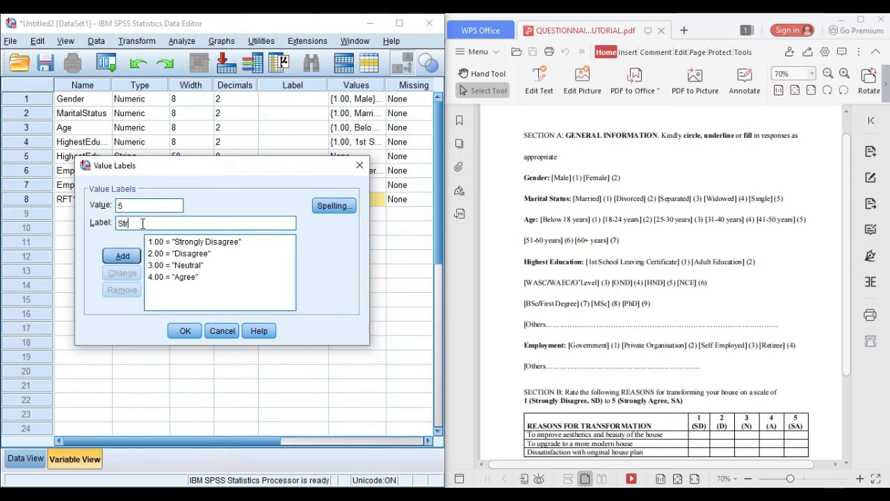
{"action": "type", "text": "ongly Agree"}
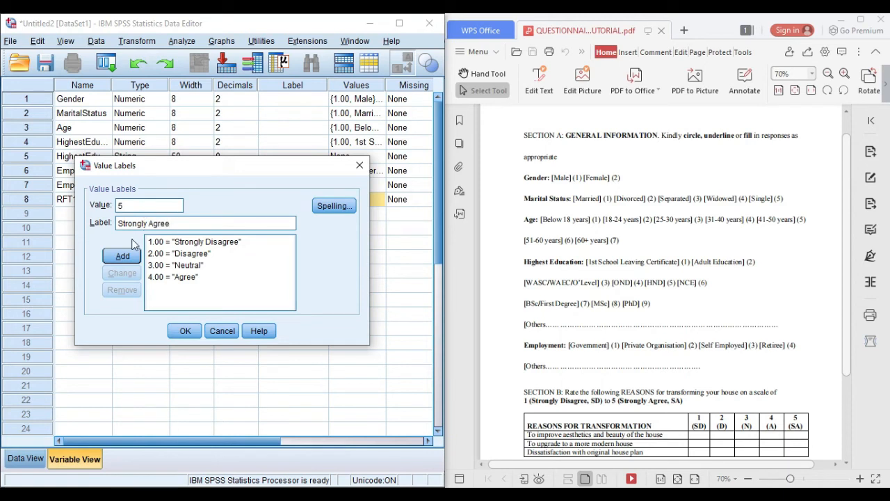
{"action": "left_click", "coordinate": [121, 256]}
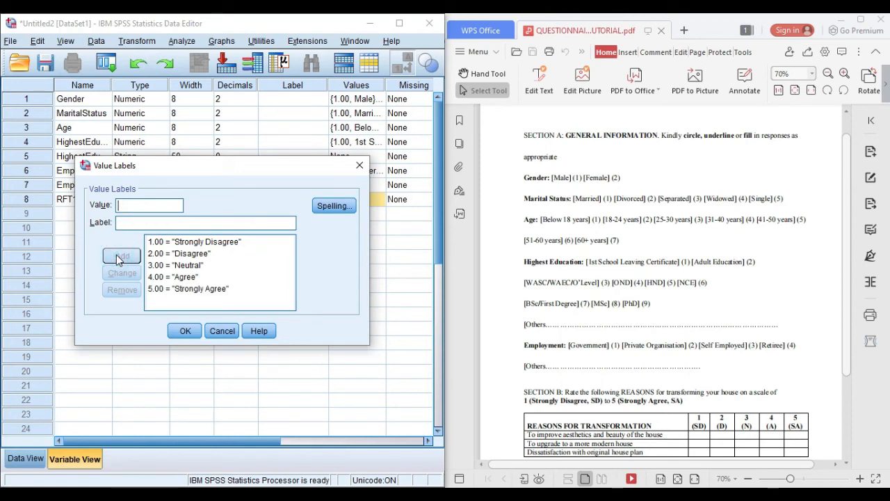
{"action": "left_click", "coordinate": [185, 333]}
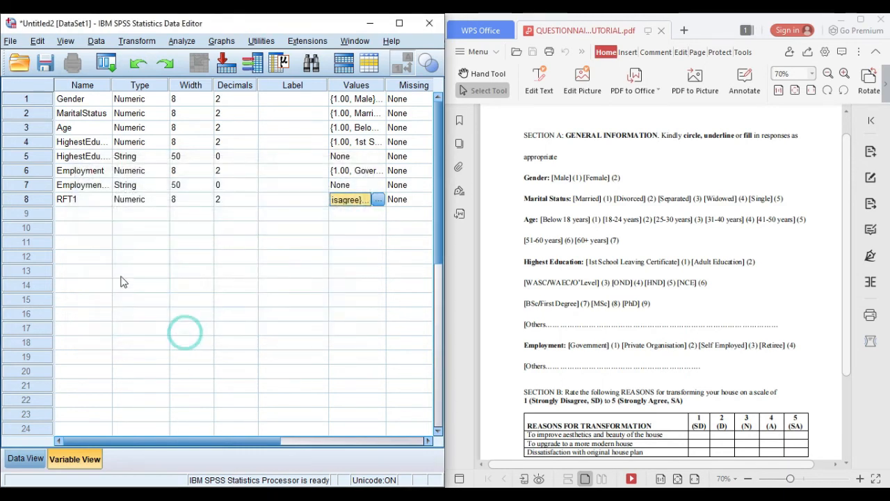
Step: Add two new variables named RFT2 and RFT3 in rows 9 and 10, below RFT1
{"action": "left_click", "coordinate": [84, 213]}
{"action": "type", "text": "RFT"}
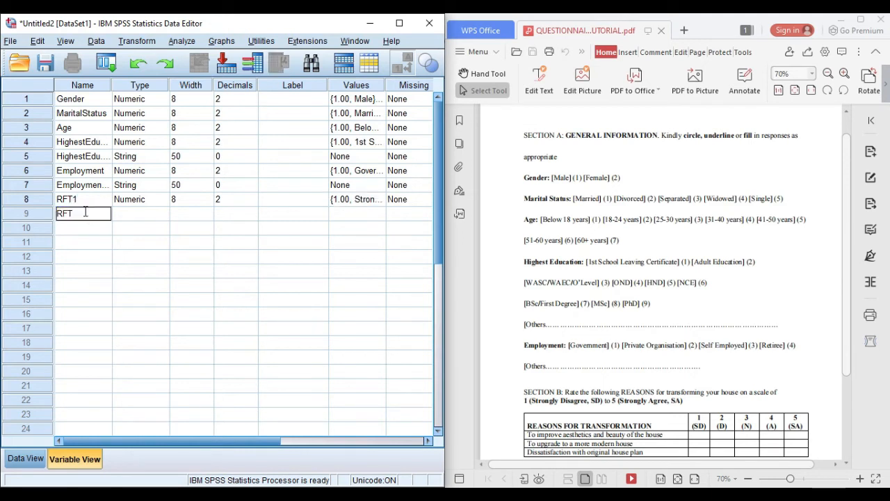
{"action": "type", "text": "2"}
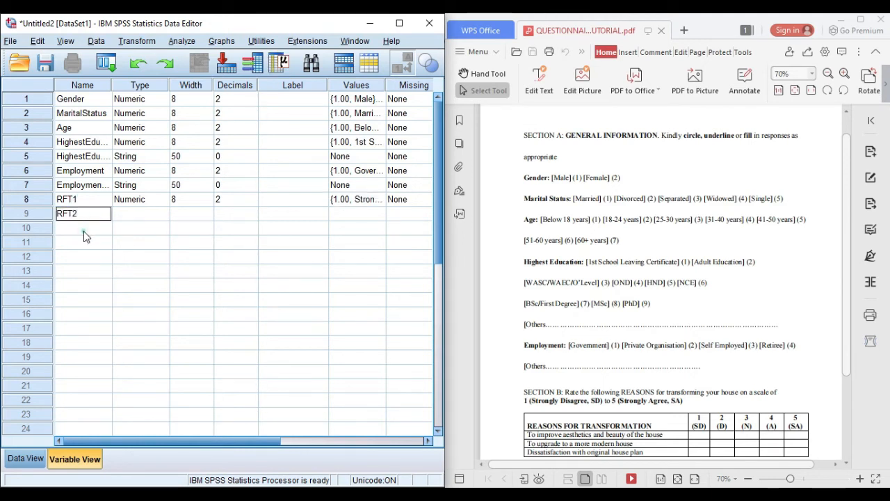
{"action": "left_click", "coordinate": [84, 231]}
{"action": "type", "text": "RFT#"}
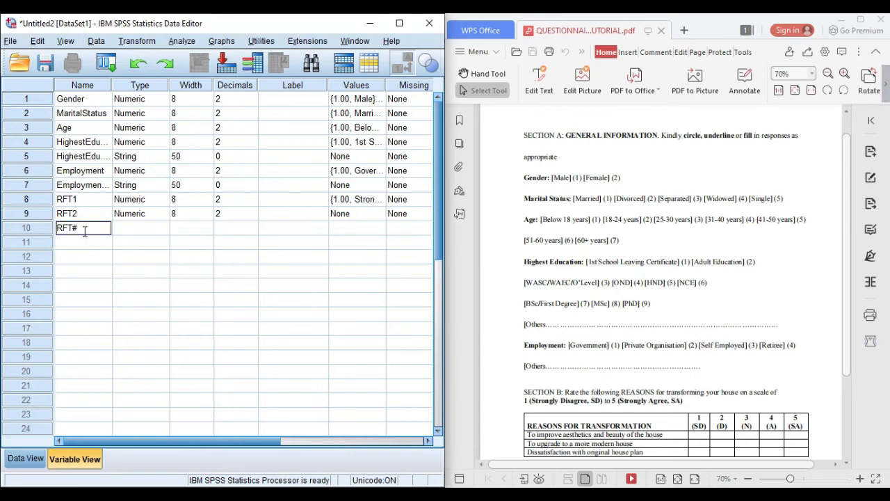
{"action": "key", "text": "BackSpace"}
Step: Copy the value labels of RFT1 to both the RFT2 and RFT3 variables
{"action": "left_click", "coordinate": [373, 199]}
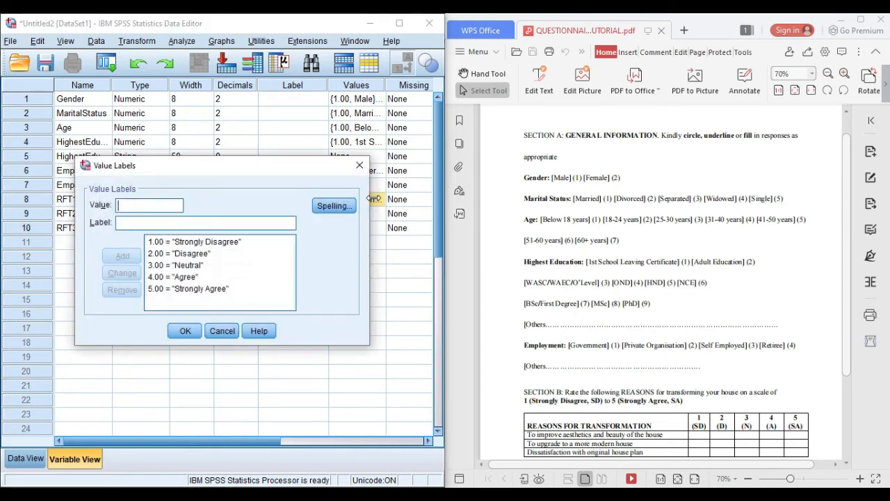
{"action": "left_click", "coordinate": [362, 169]}
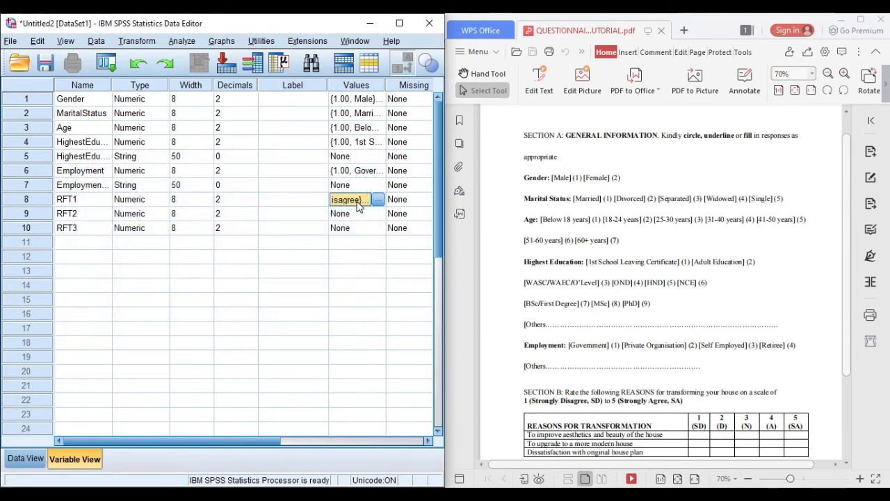
{"action": "right_click", "coordinate": [358, 207]}
{"action": "left_click", "coordinate": [373, 212]}
{"action": "left_click", "coordinate": [359, 218]}
{"action": "key", "text": "shift+Down"}
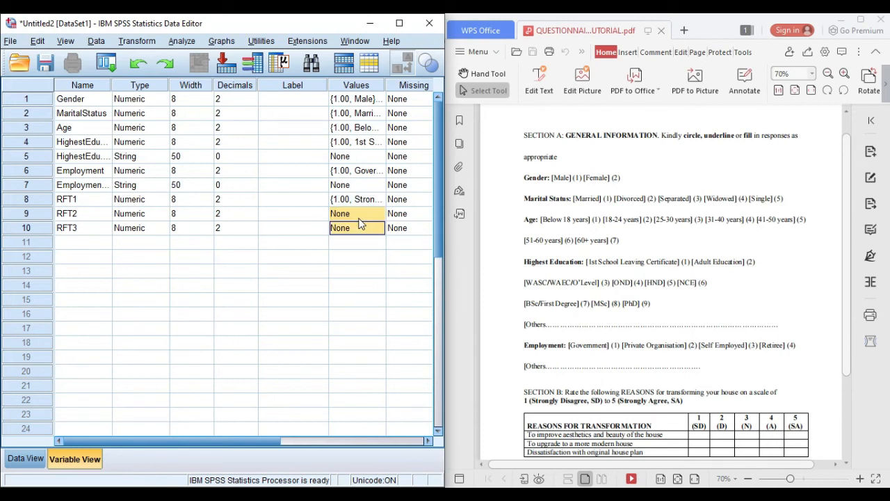
{"action": "key", "text": "ctrl+v"}
Step: Review the value labels defined for the Gender, MaritalStatus and Age variables without changing them
{"action": "left_click", "coordinate": [382, 99]}
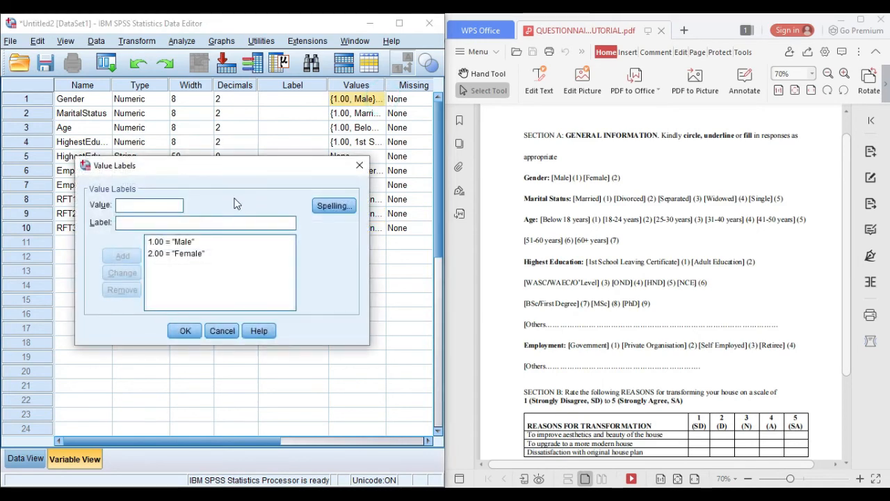
{"action": "left_click", "coordinate": [360, 165]}
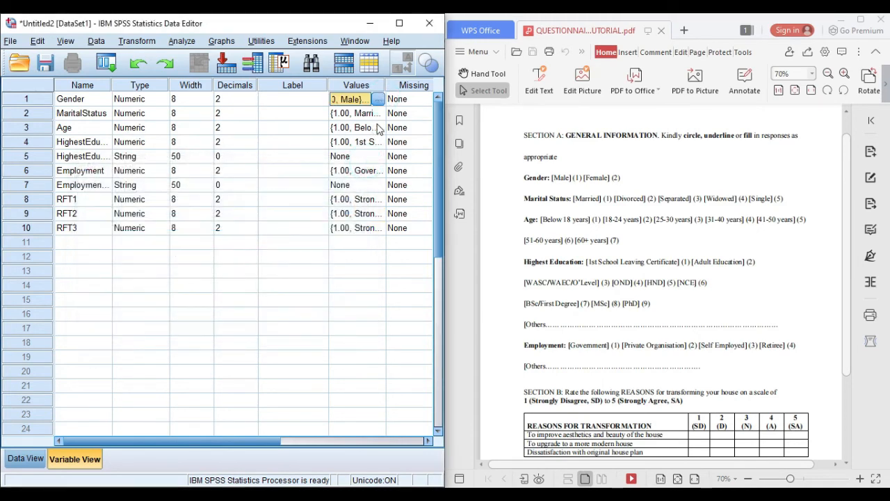
{"action": "left_click", "coordinate": [380, 114]}
{"action": "left_click", "coordinate": [379, 114]}
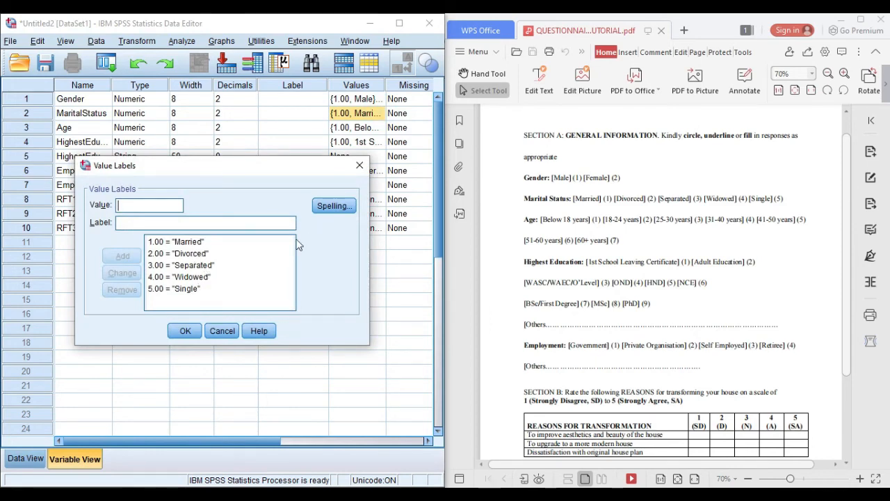
{"action": "left_click", "coordinate": [360, 164]}
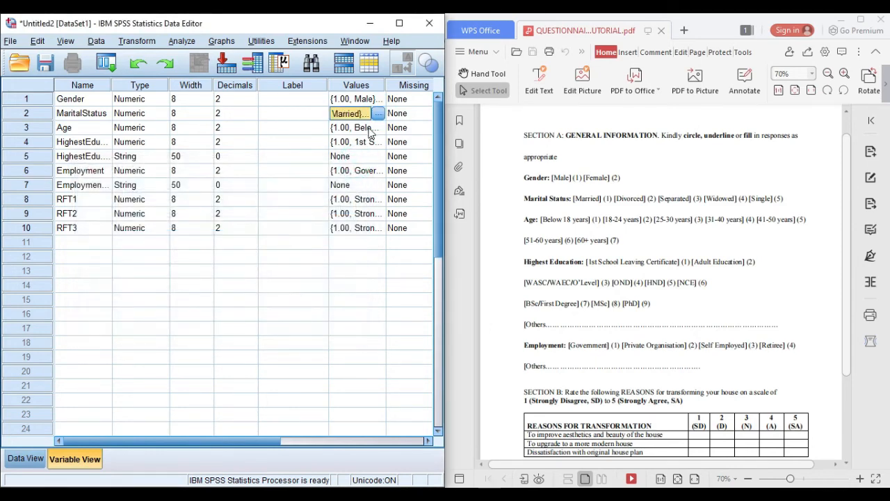
{"action": "left_click", "coordinate": [375, 128]}
{"action": "left_click", "coordinate": [375, 128]}
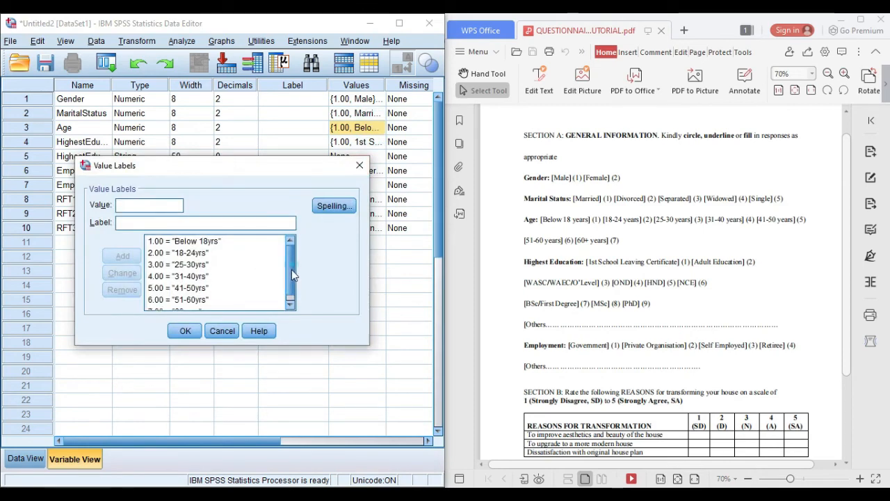
{"action": "mouse_move", "coordinate": [291, 269]}
{"action": "left_mouse_down"}
{"action": "mouse_move", "coordinate": [287, 284]}
{"action": "mouse_move", "coordinate": [288, 251]}
{"action": "left_mouse_up"}
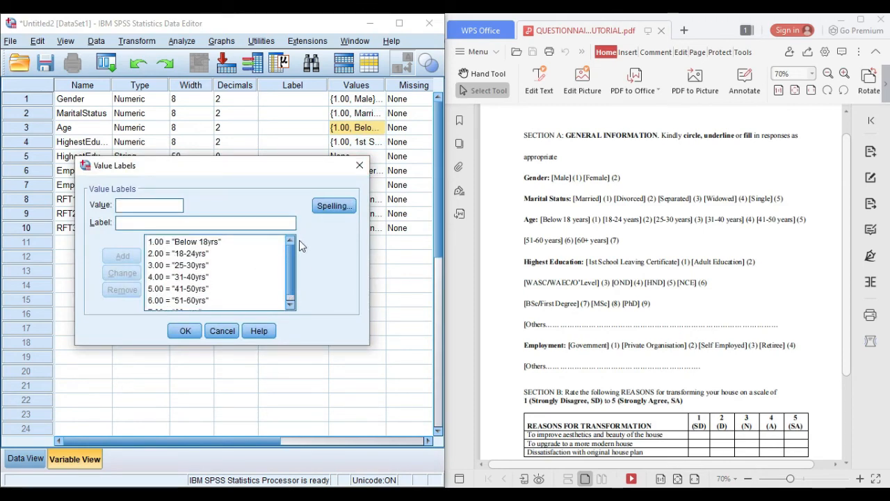
{"action": "left_click", "coordinate": [359, 166]}
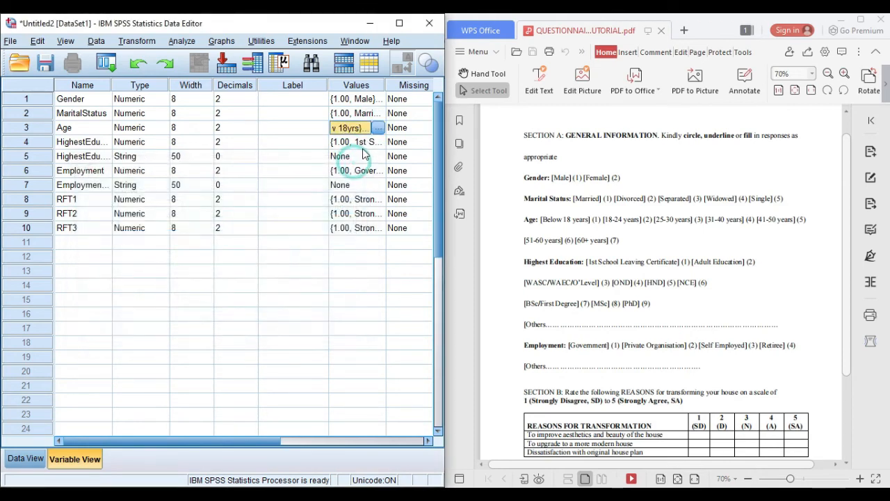
Step: Review the value labels of the two highest-education variables and Employment, and switch to the data entry grid
{"action": "left_click", "coordinate": [374, 146]}
{"action": "left_click", "coordinate": [377, 142]}
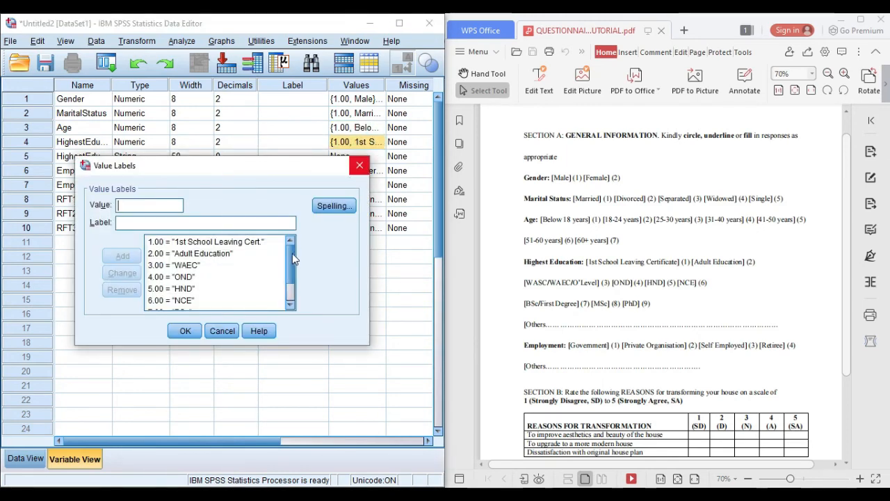
{"action": "mouse_move", "coordinate": [292, 256]}
{"action": "left_mouse_down"}
{"action": "mouse_move", "coordinate": [289, 277]}
{"action": "mouse_move", "coordinate": [290, 252]}
{"action": "left_mouse_up"}
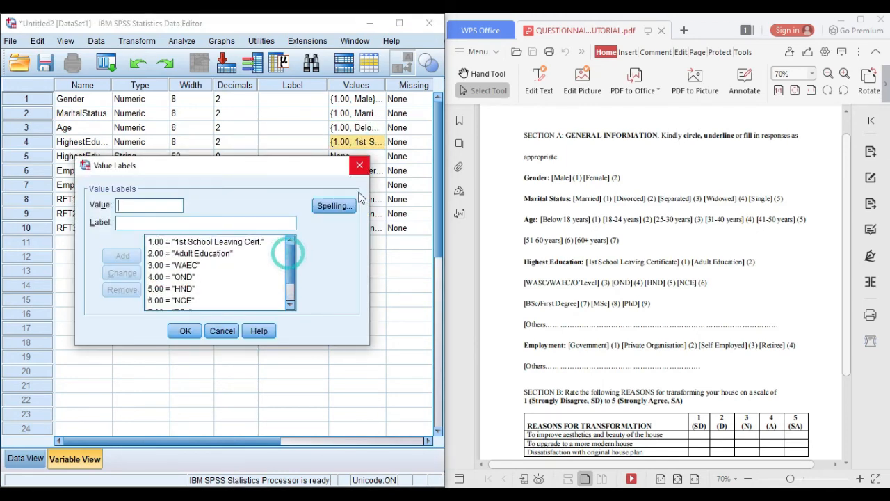
{"action": "left_click", "coordinate": [359, 166]}
{"action": "left_click", "coordinate": [356, 157]}
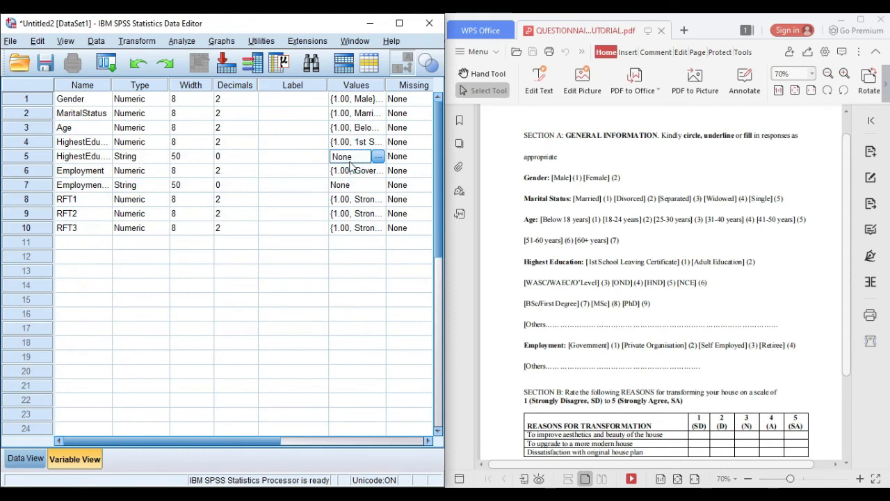
{"action": "left_click", "coordinate": [378, 157]}
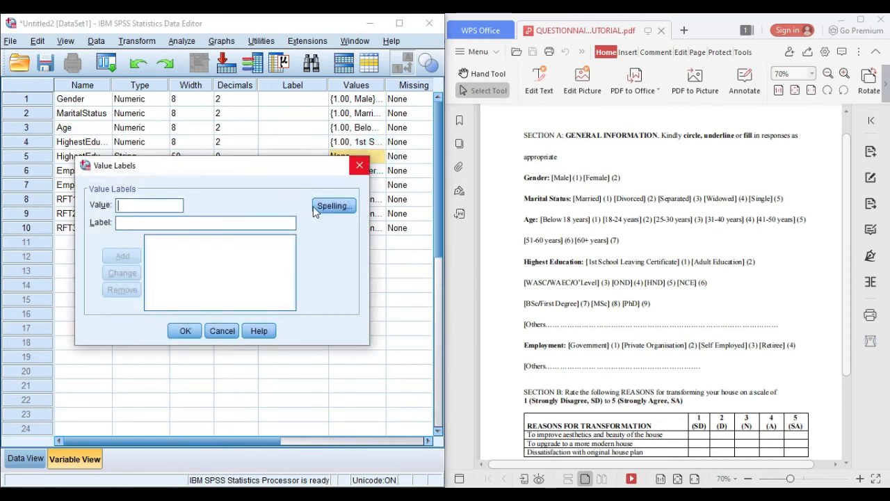
{"action": "left_click", "coordinate": [360, 165]}
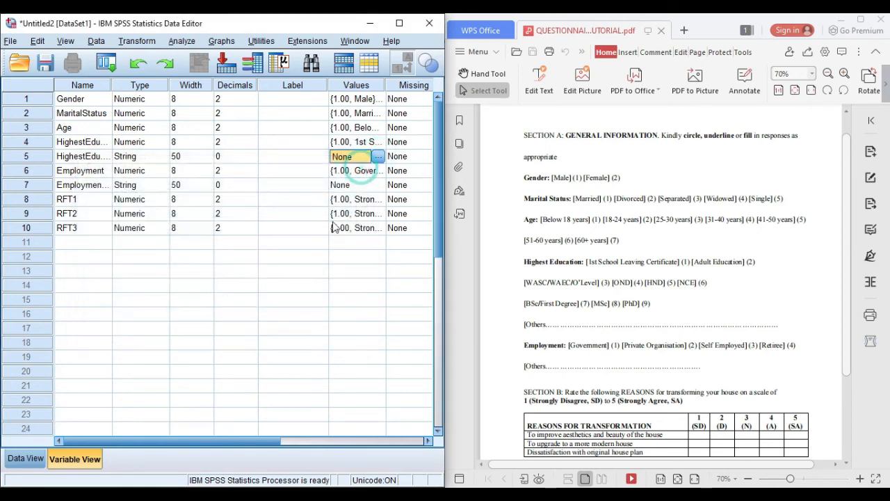
{"action": "double_click", "coordinate": [379, 171]}
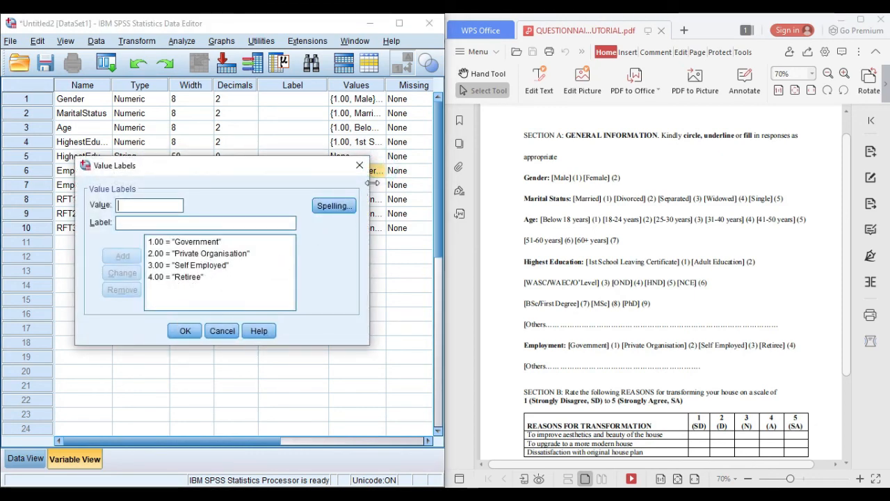
{"action": "left_click", "coordinate": [359, 166]}
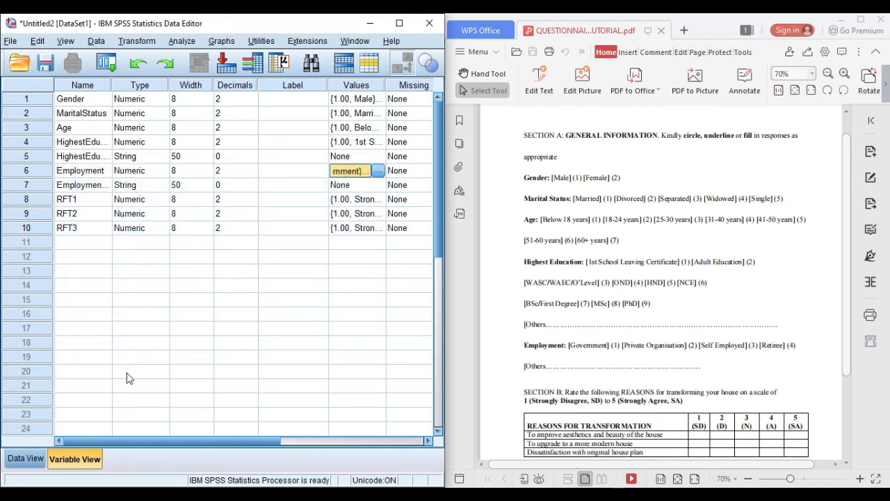
{"action": "left_click", "coordinate": [29, 459]}
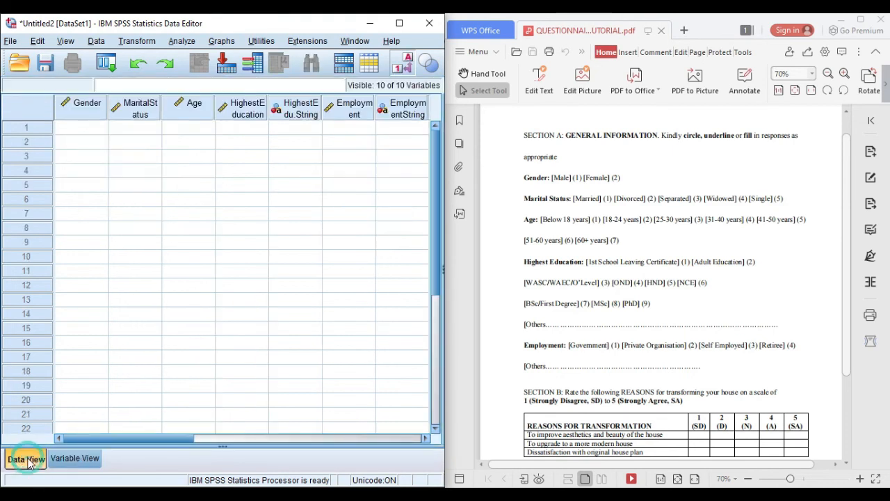